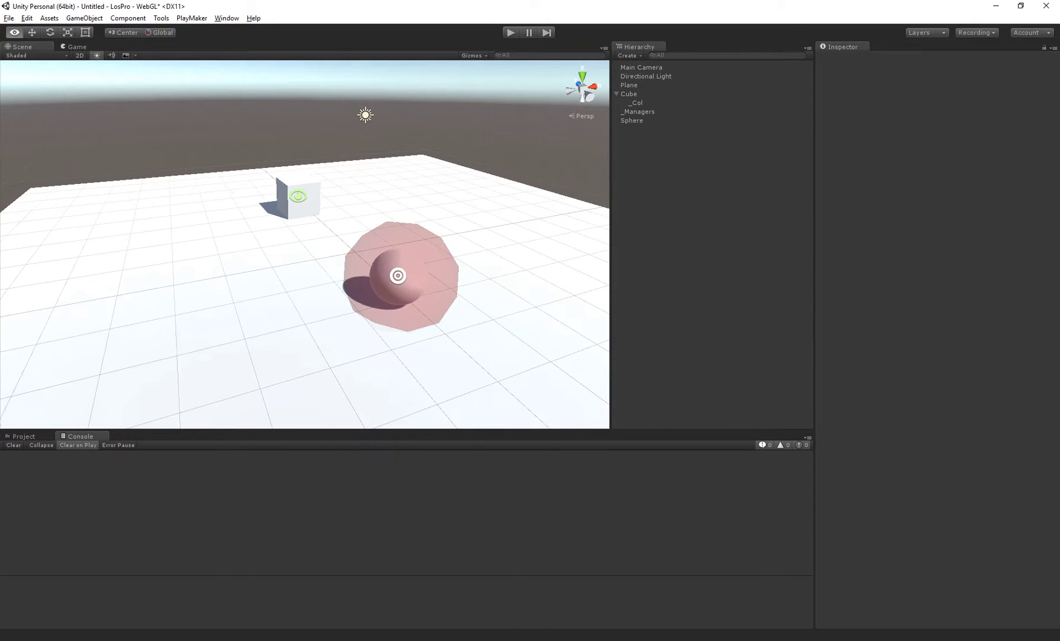
Select the Sphere, then browse from LosPro to the ThirdPersonCharacter Models folder containing Ethan.
key("w")
left_click(24, 436)
left_click(399, 277)
left_click_drag(399, 278, 552, 227, "alt")
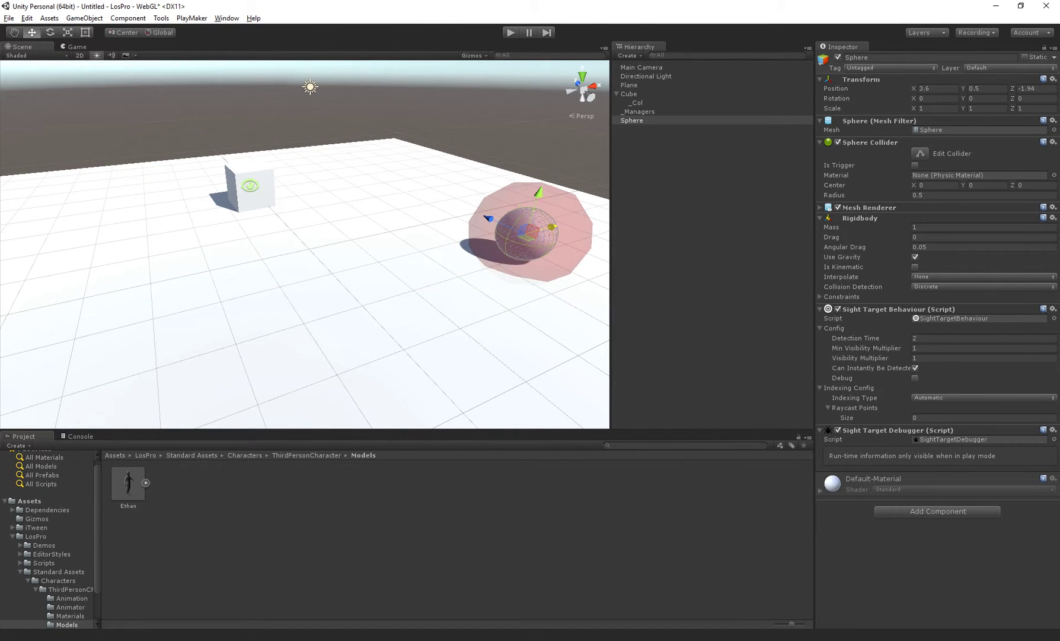
left_click(35, 535)
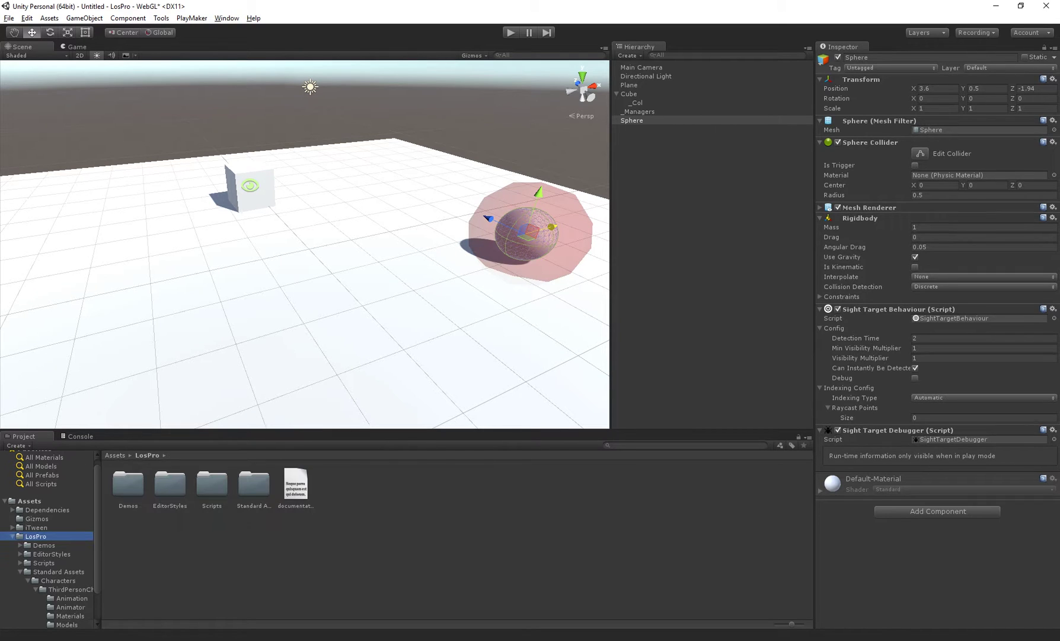
left_click(66, 624)
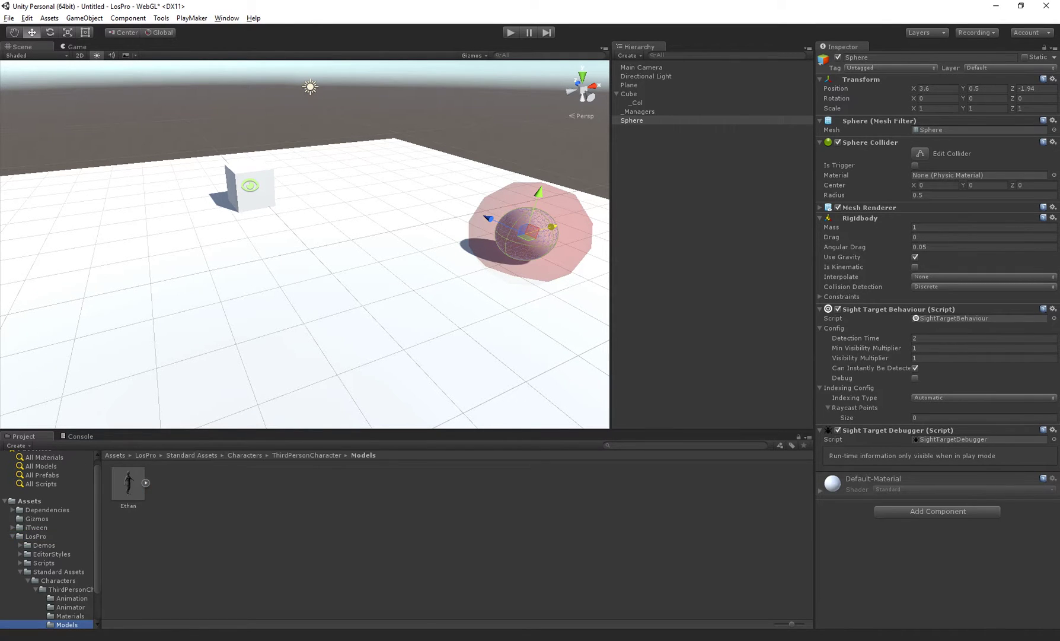
Place the Ethan model in the scene and add a Capsule Collider to him.
left_click_drag(129, 482, 367, 279)
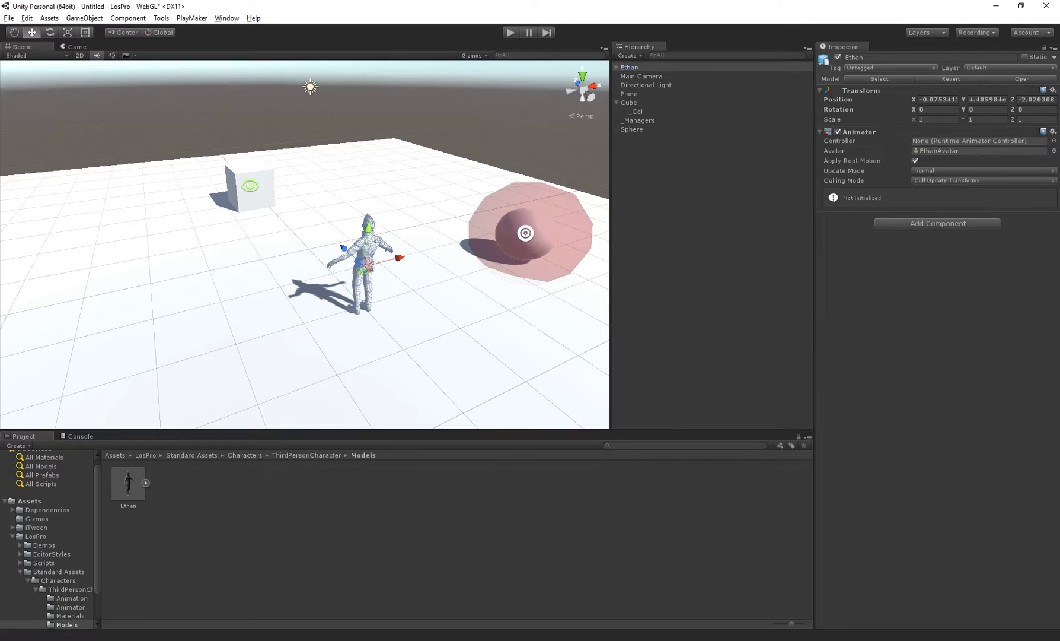
right_click_drag(305, 240, 304, 239)
left_click(938, 223)
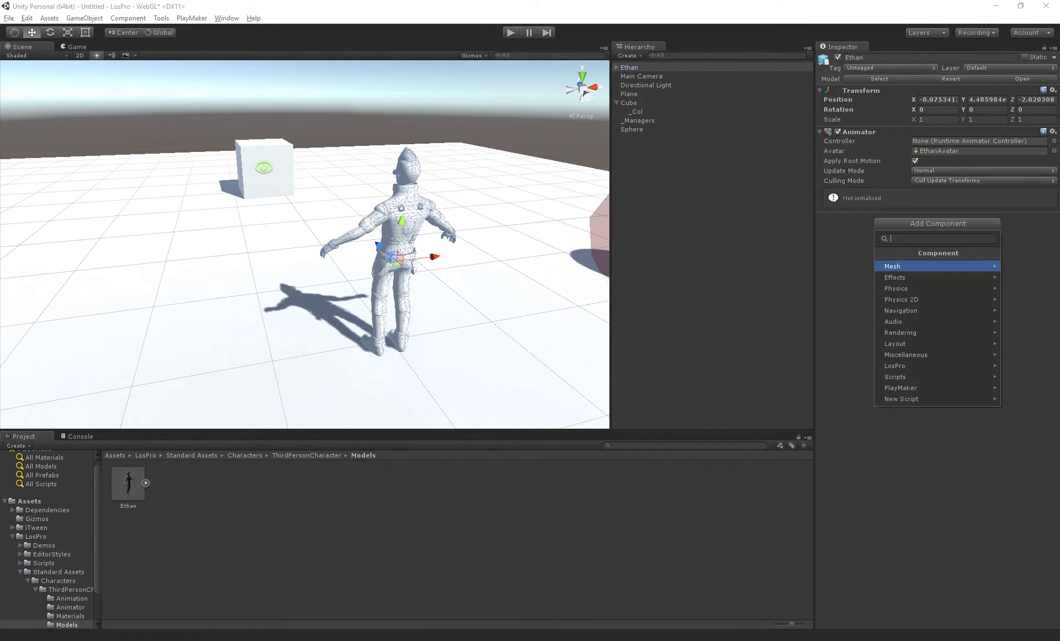
type("caps")
key("Return")
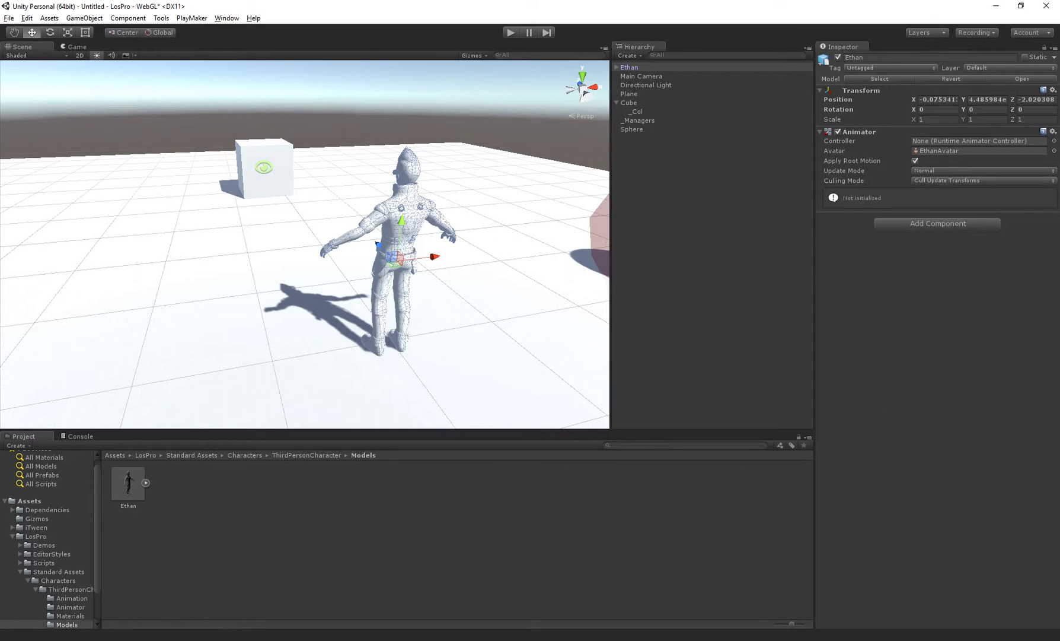
Set the capsule collider's Center Y to 0.8, Height to 1.55 and Radius to 0.3.
left_click(987, 260)
type("0.8")
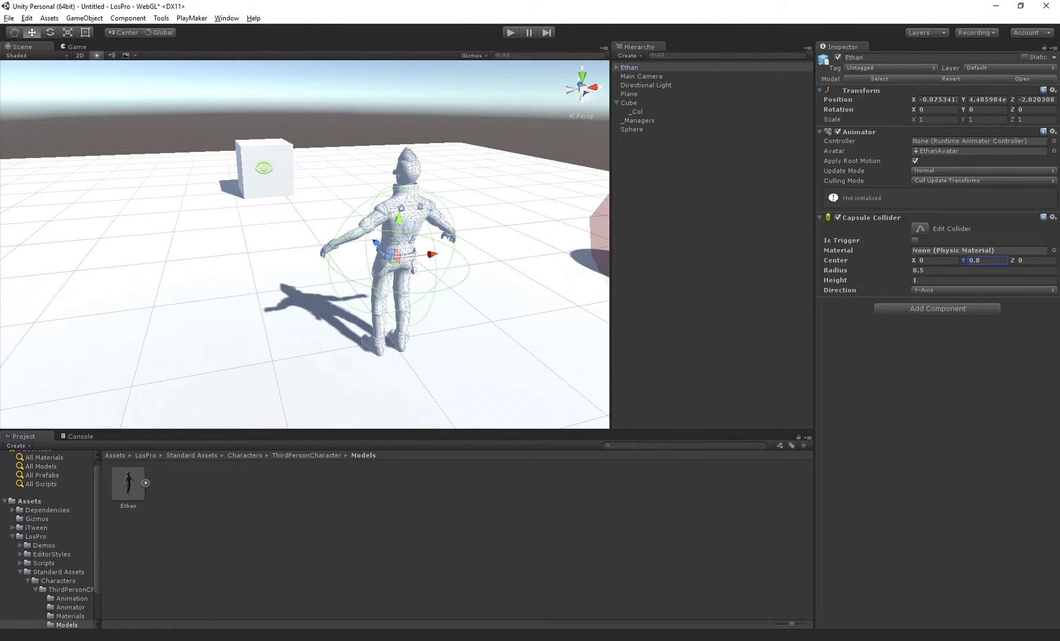
left_click(949, 280)
type("1.55")
left_click_drag(305, 240, 368, 264, "alt")
left_click(918, 270)
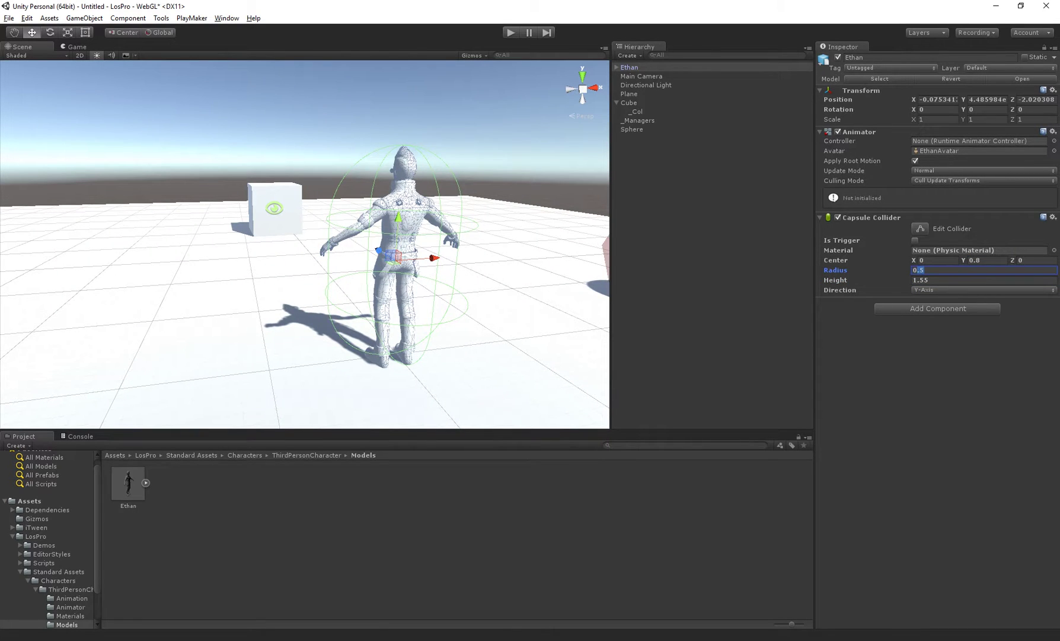
type("0.3")
left_click_drag(368, 264, 380, 279, "alt")
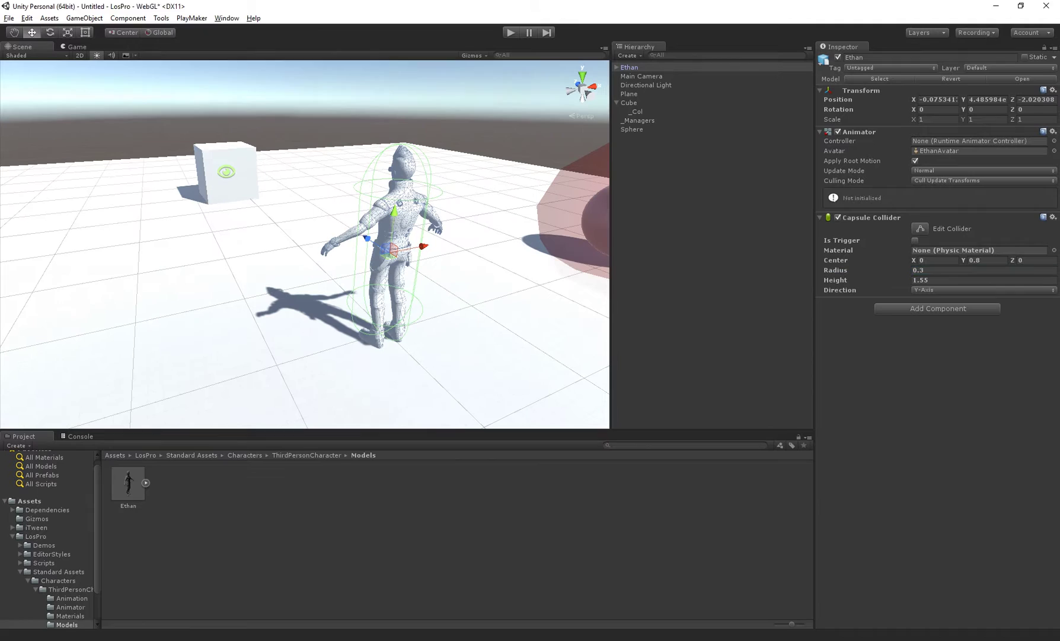
Add the LosPro Sight Target 3D component to Ethan.
left_click(938, 307)
key("BackSpace")
key("Down")
key("Down")
key("Down")
key("Down")
key("Down")
key("Down")
key("Down")
key("Down")
key("Down")
key("Right")
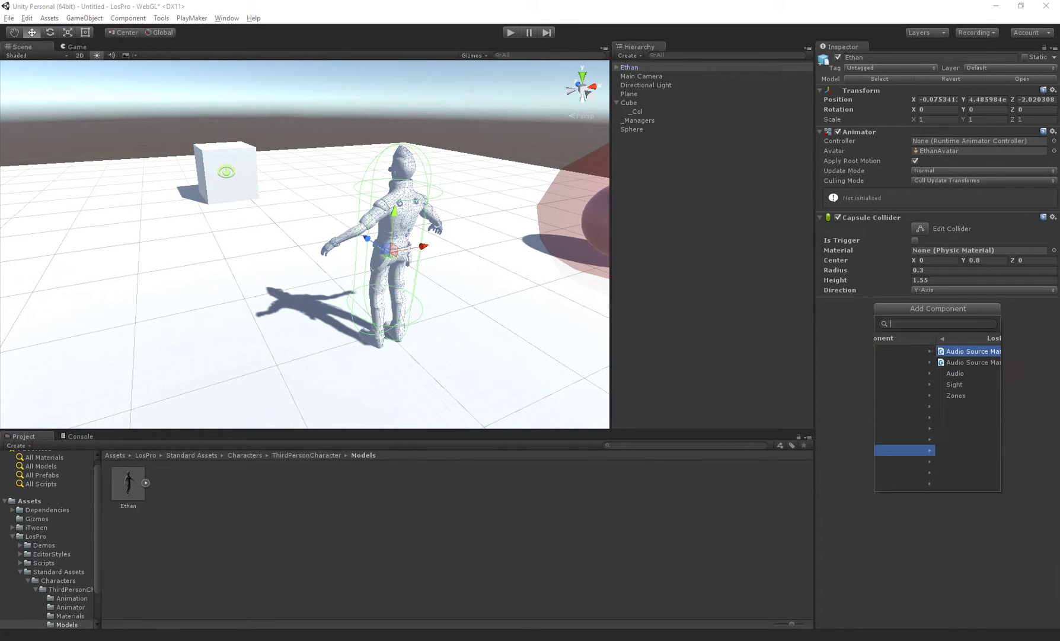
key("Down")
key("Down")
key("Down")
key("Up")
key("Down")
key("Right")
key("Down")
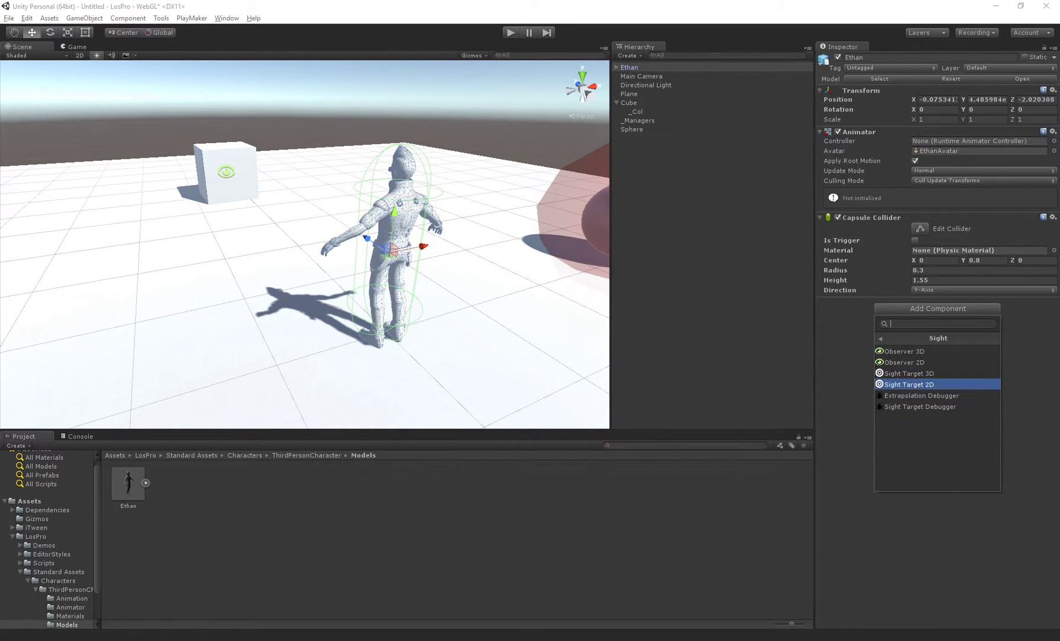
key("Up")
key("Return")
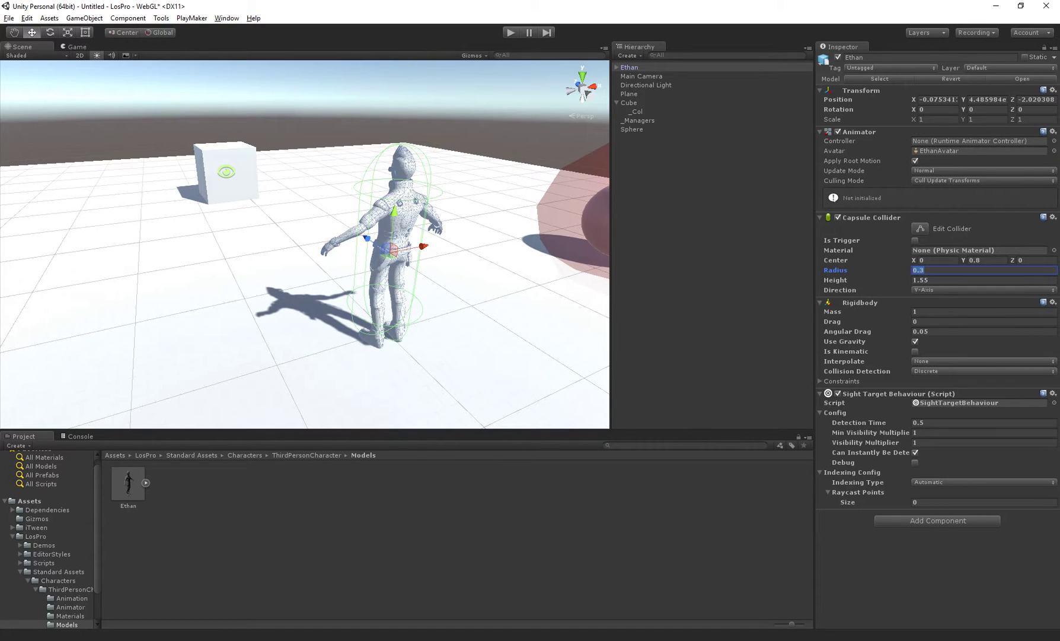
Make Ethan's Rigidbody kinematic and turn off Use Gravity.
left_click(846, 352)
left_click(915, 351)
left_click(915, 341)
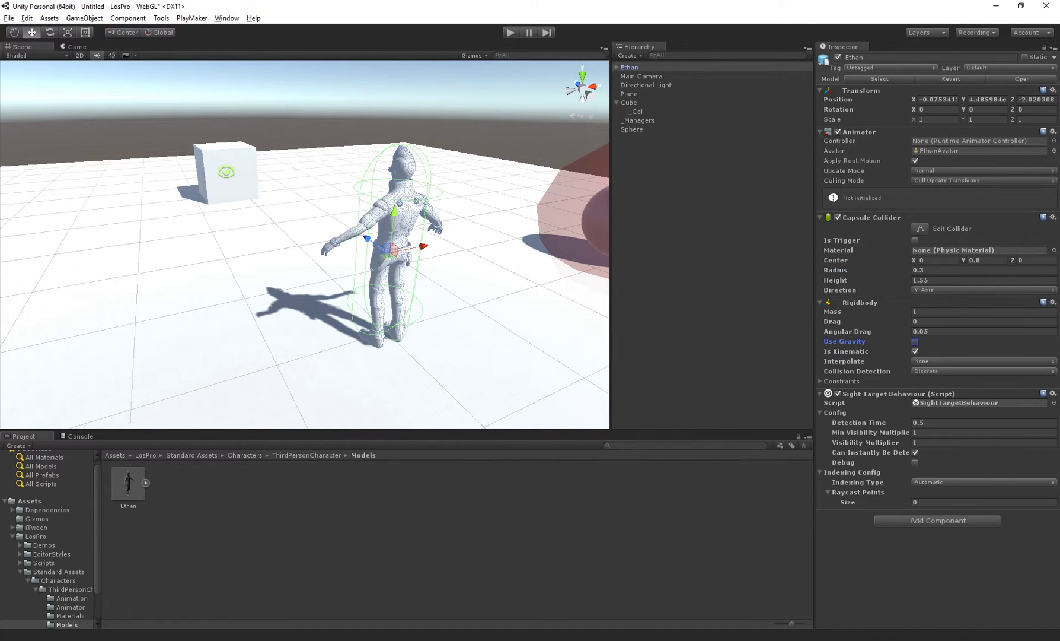
left_click_drag(356, 238, 185, 223, "alt")
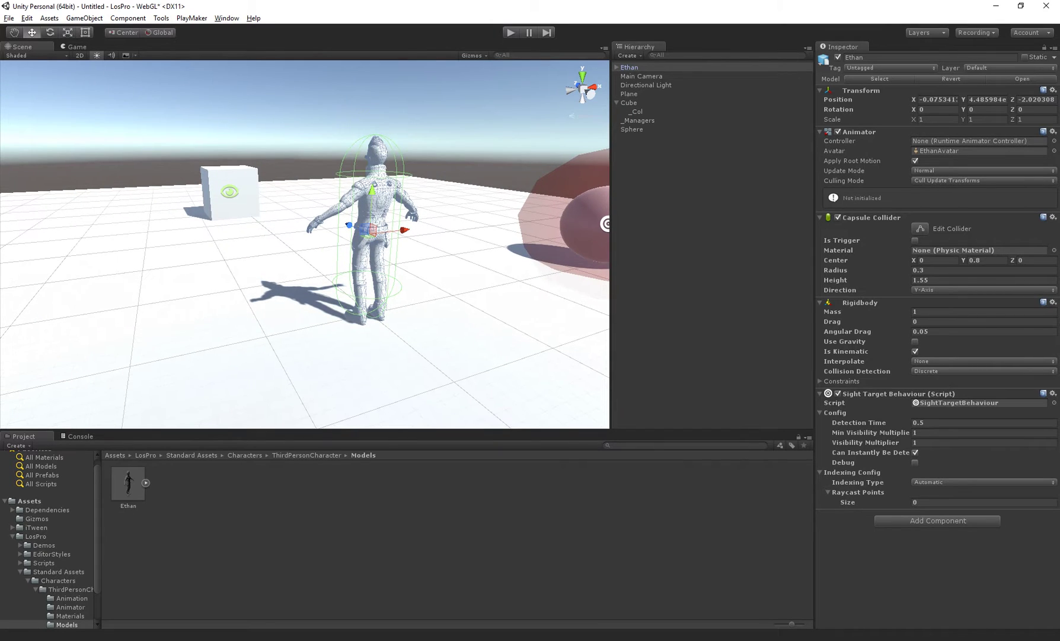
Review Ethan's Sight Target settings down to the Indexing Type field.
left_click(982, 360)
left_click(983, 423)
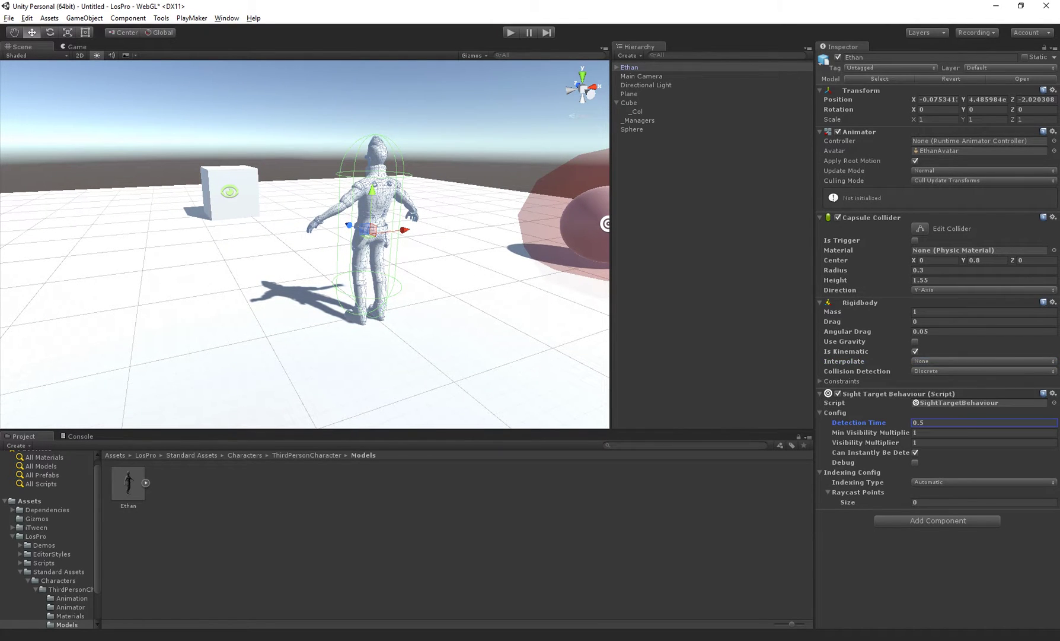
left_click(982, 482)
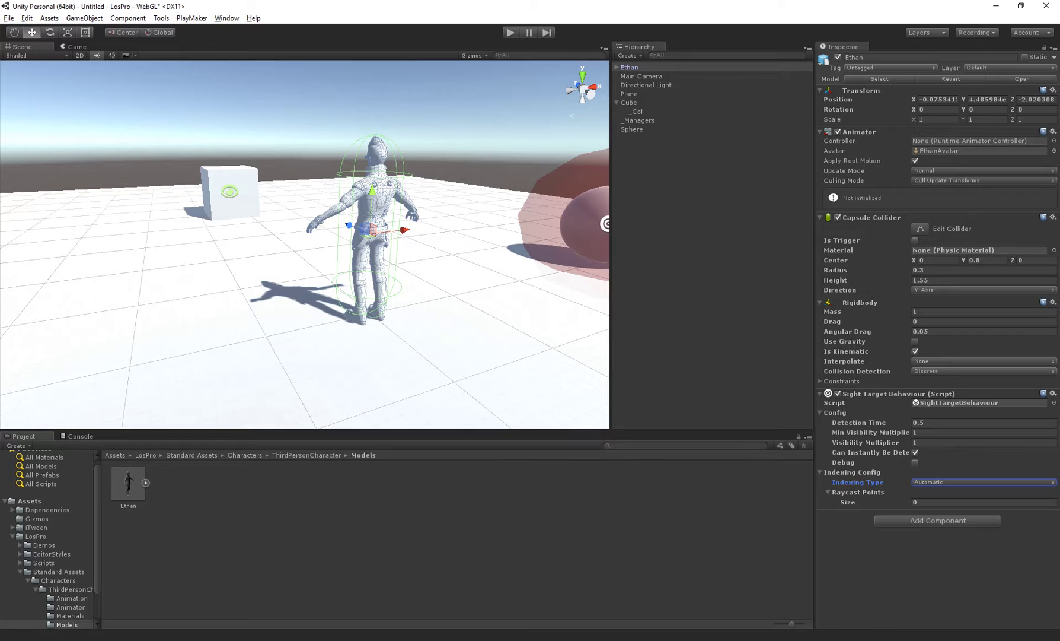
Select the Cube observer and run a play test showing 'Got detected by Cube', then stop.
left_click(629, 102)
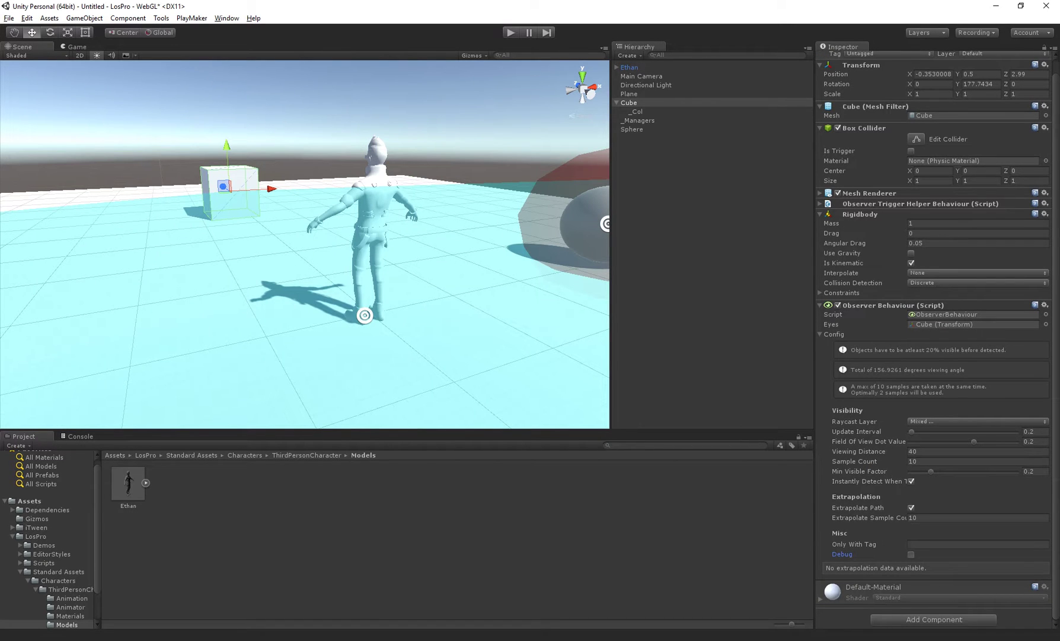
key("ctrl+p")
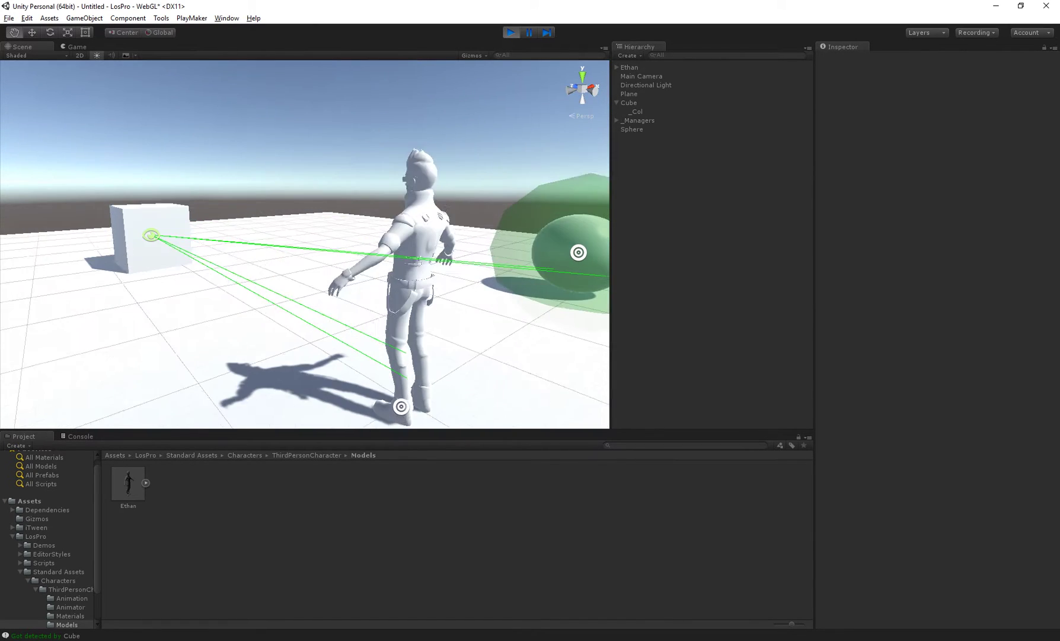
left_click(415, 255)
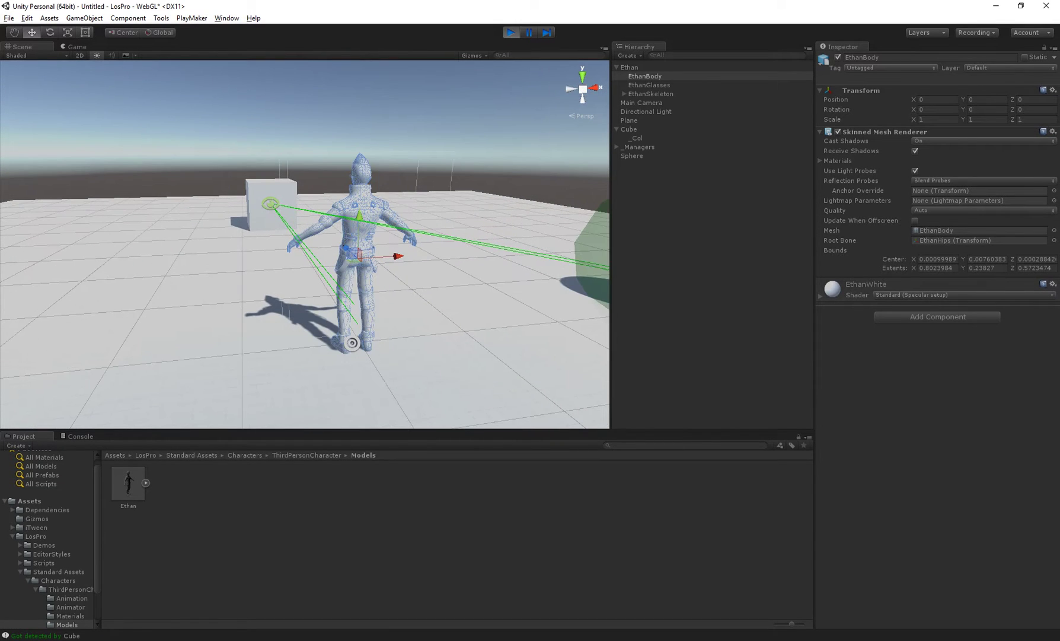
key("ctrl+p")
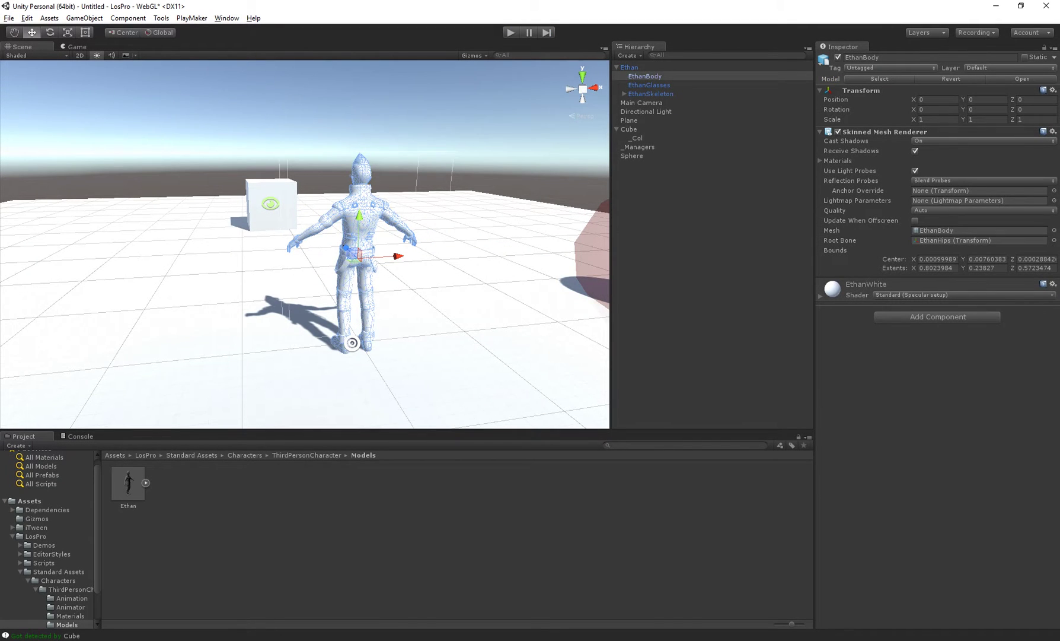
Set Ethan's Indexing Type to Manual with a Raycast Points size of 5.
left_click(629, 67)
key("Left")
left_click(983, 481)
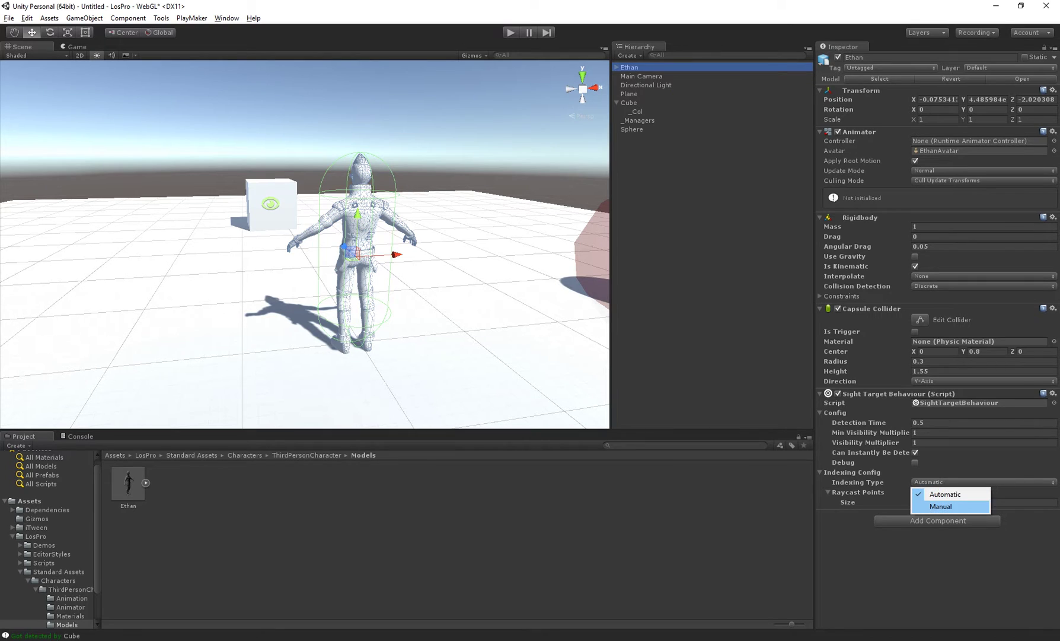
left_click(943, 506)
left_click(949, 502)
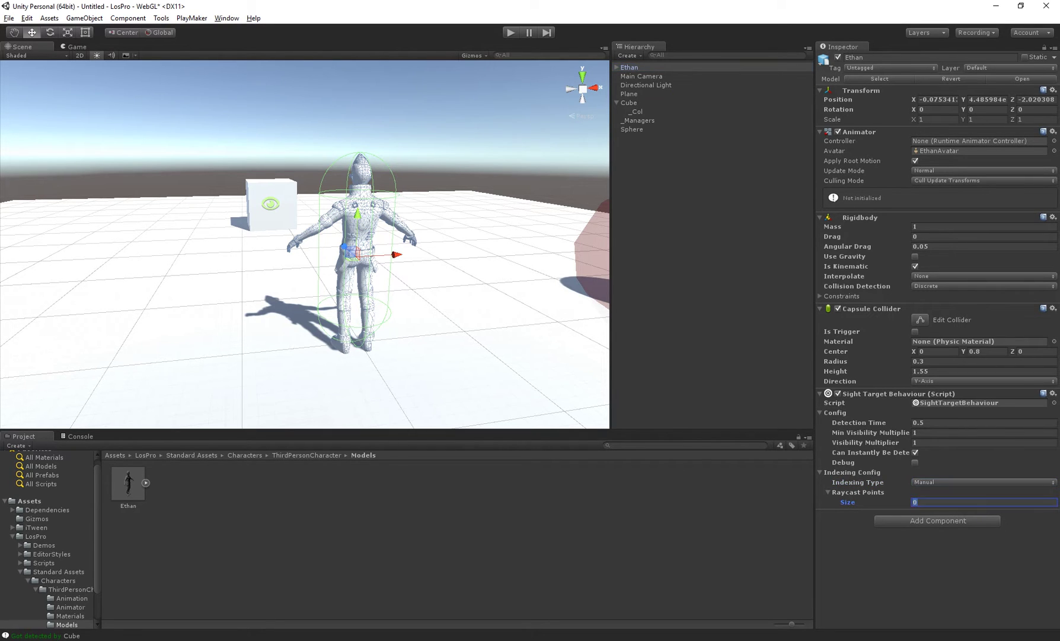
key("Return")
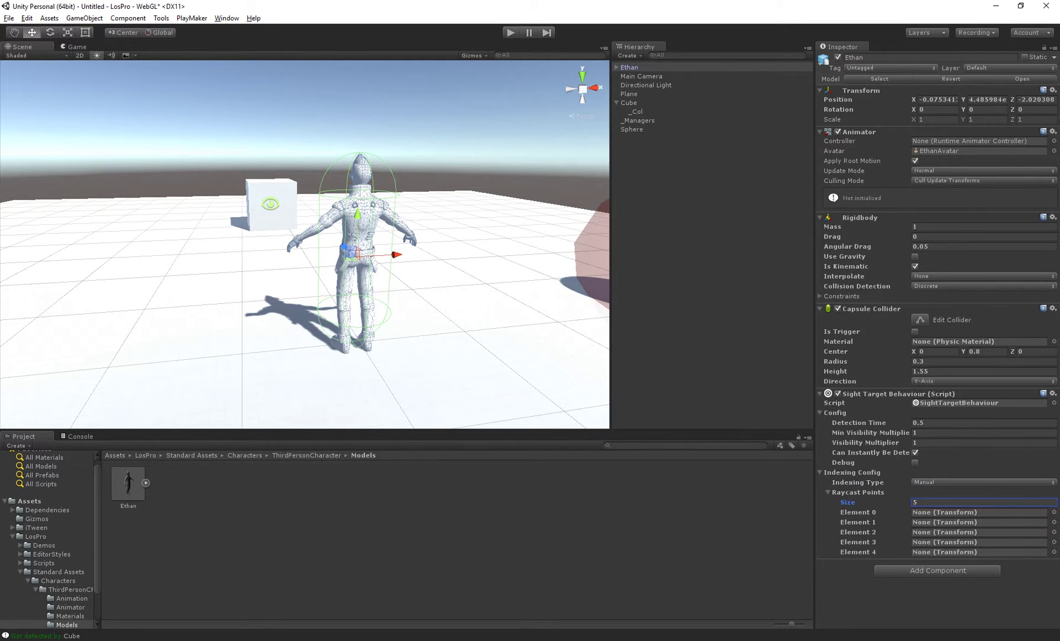
Expand Ethan > EthanSkeleton > EthanHips in the Hierarchy to reveal the spine bones.
left_click_drag(309, 266, 415, 267, "alt")
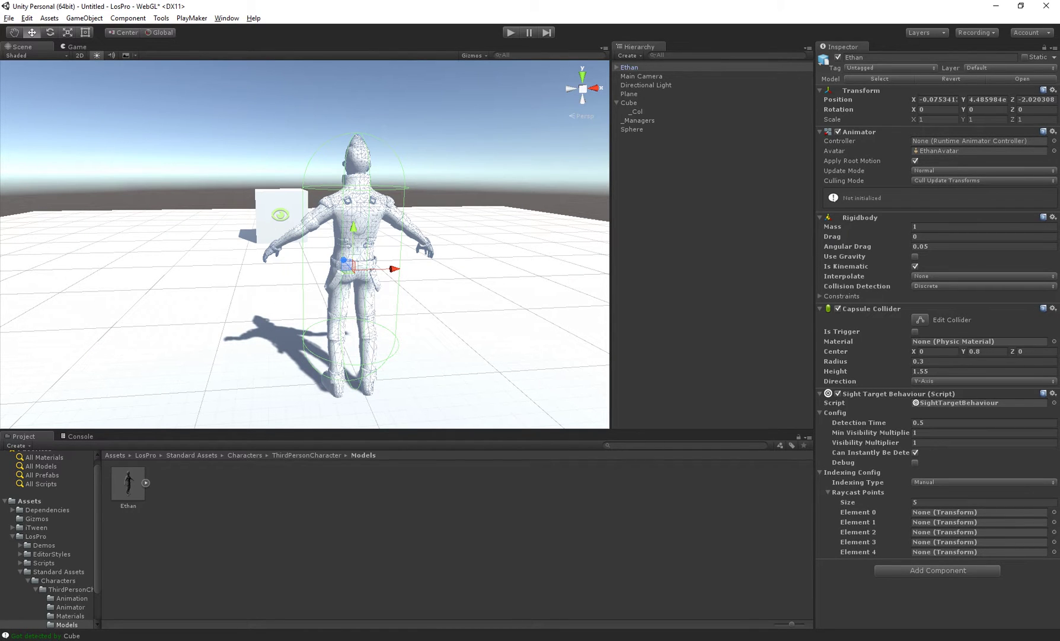
left_click_drag(415, 266, 362, 267, "alt")
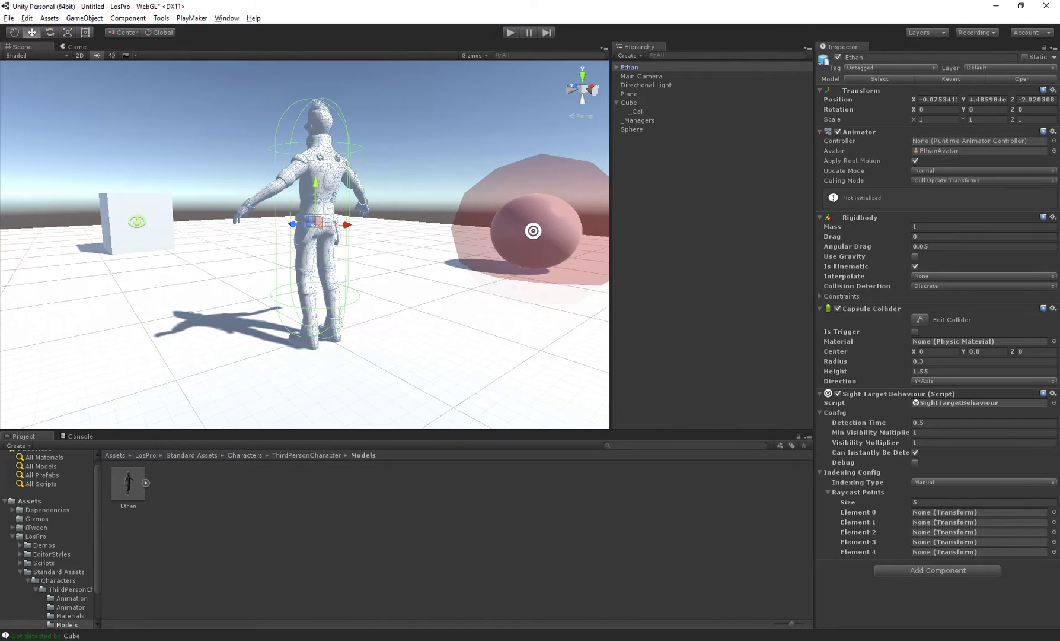
left_click(617, 67)
left_click(624, 93)
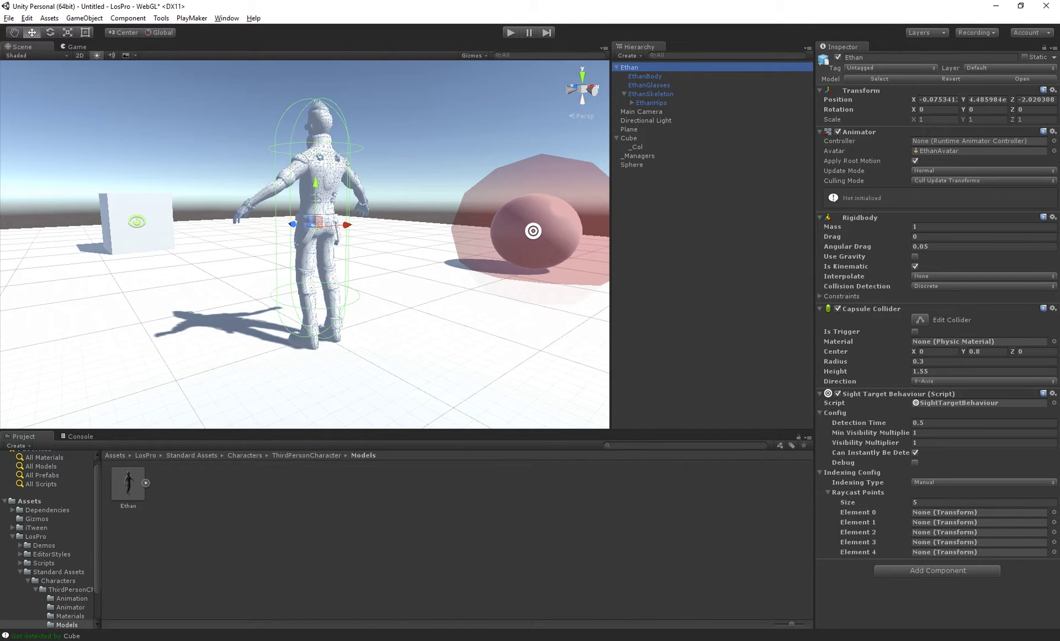
left_click(633, 103)
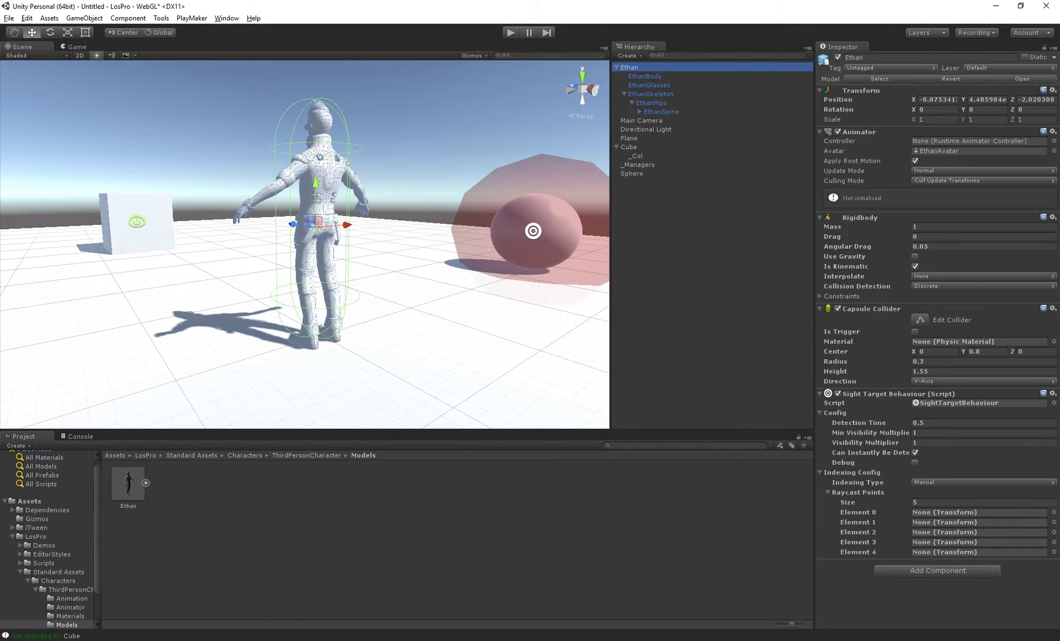
left_click(650, 94)
Expand the right arm chain and assign EthanRightHand to raycast point Element 0.
left_click(662, 112)
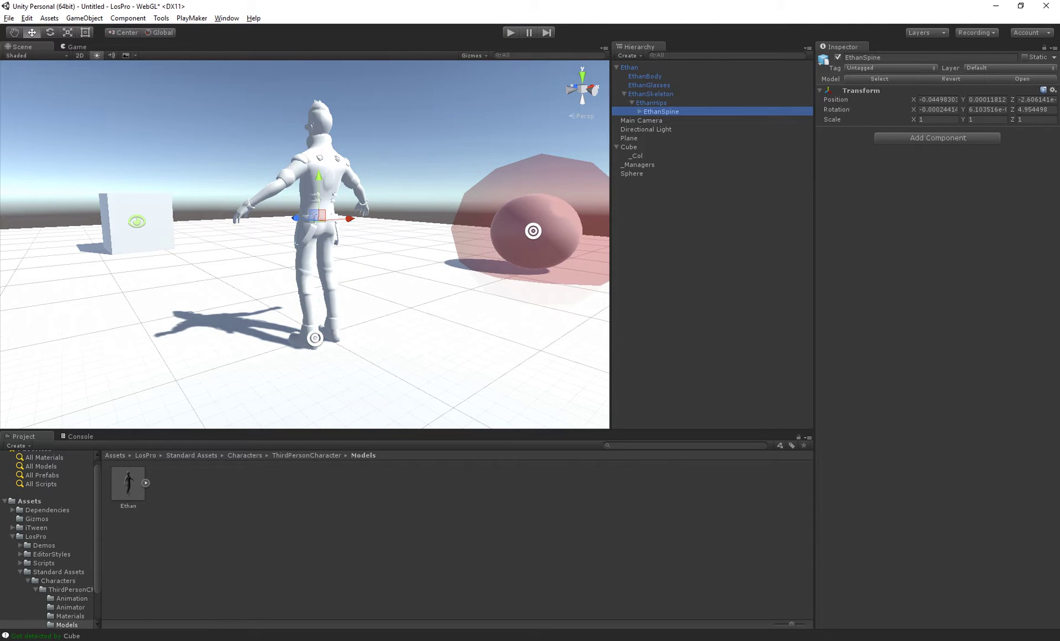
left_click(639, 111)
left_click_drag(297, 237, 367, 240, "alt")
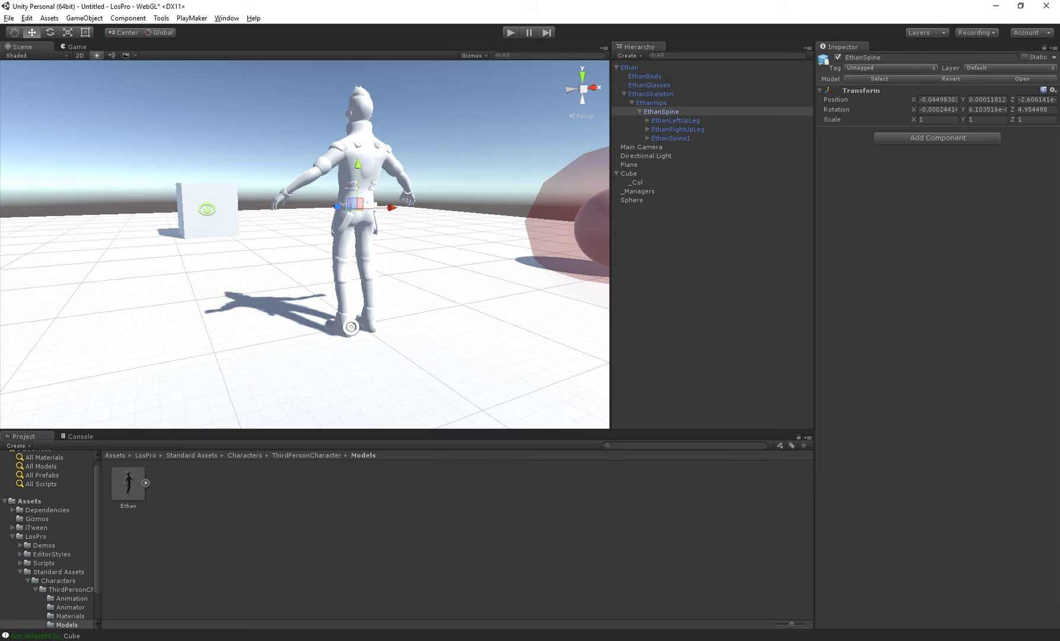
left_click(647, 138)
left_click(656, 147)
left_click(663, 156)
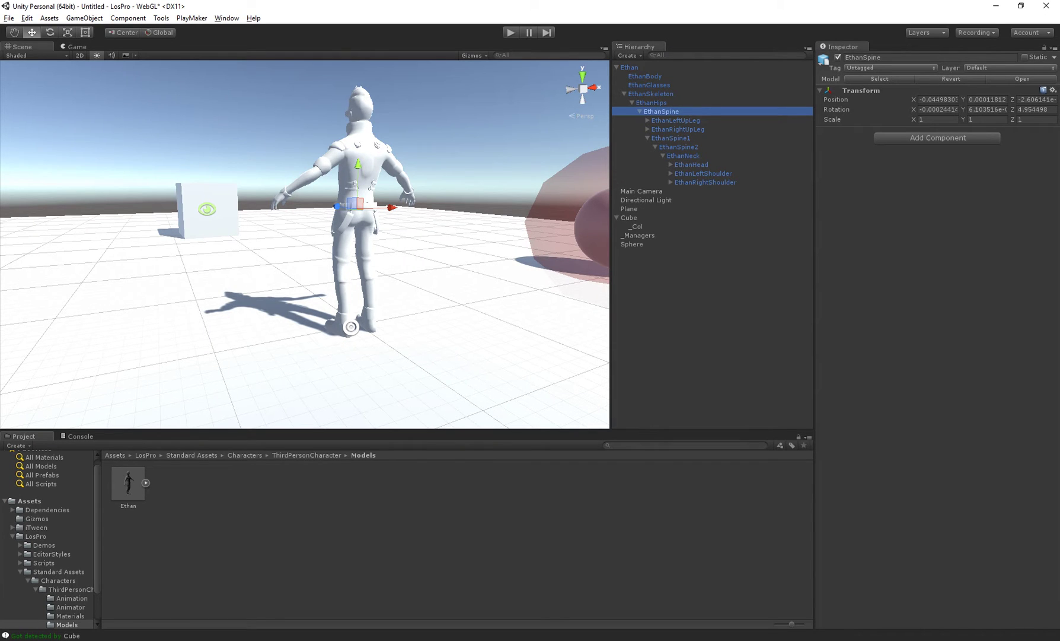
left_click(671, 182)
left_click(678, 191)
left_click(686, 200)
left_click(629, 67)
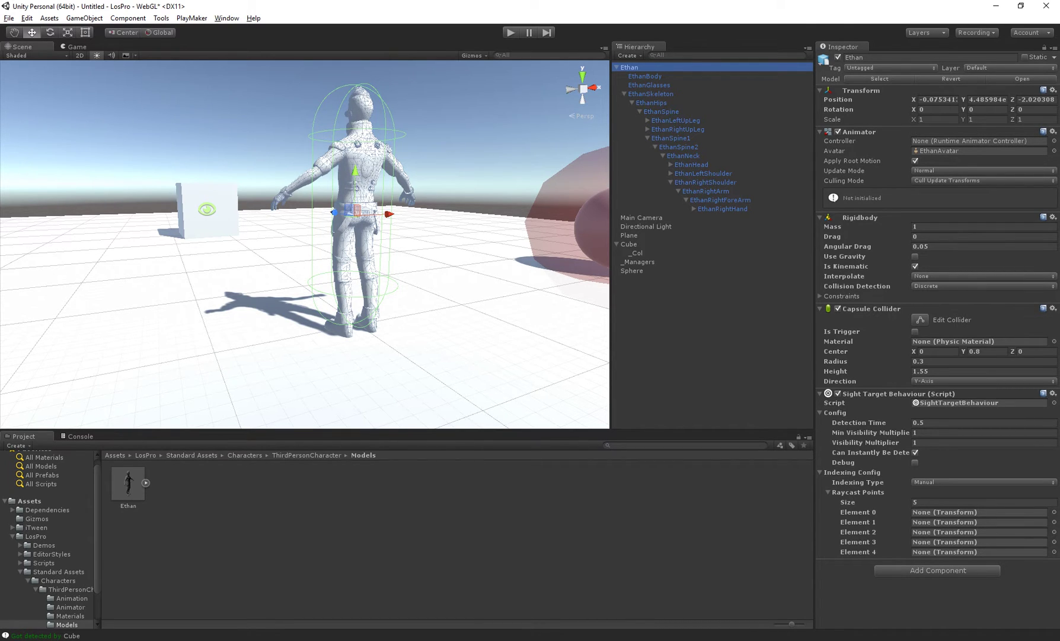
left_click_drag(722, 209, 973, 512)
Expand the left arm chain and assign EthanLeftHand to raycast point Element 1.
mouse_move(297, 237)
left_mouse_down("alt")
mouse_move(474, 237)
mouse_move(317, 238)
left_mouse_up("alt")
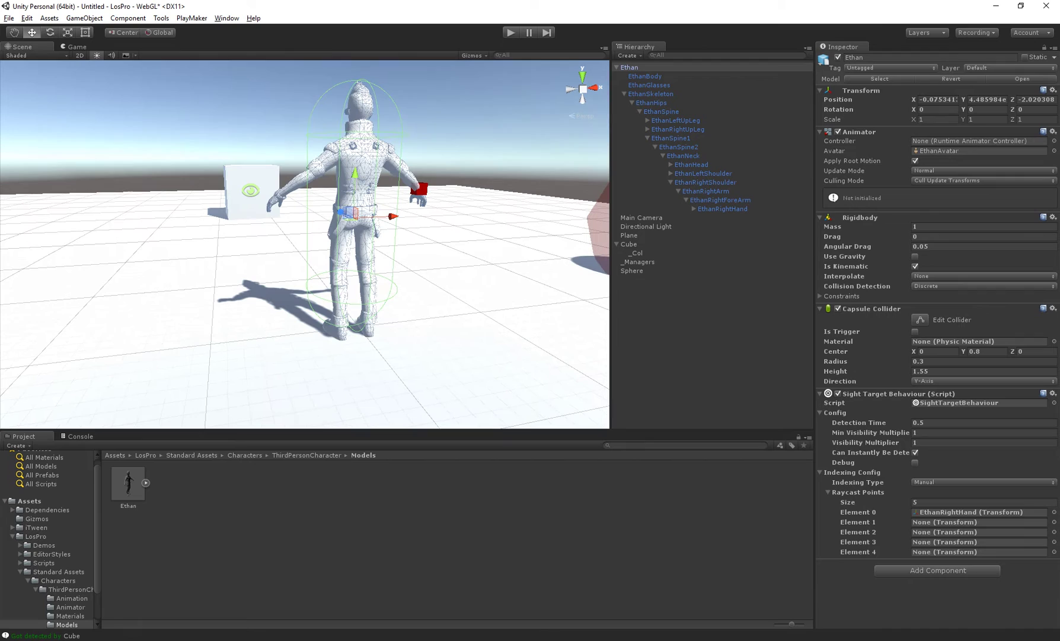
left_click(671, 173)
left_click(679, 182)
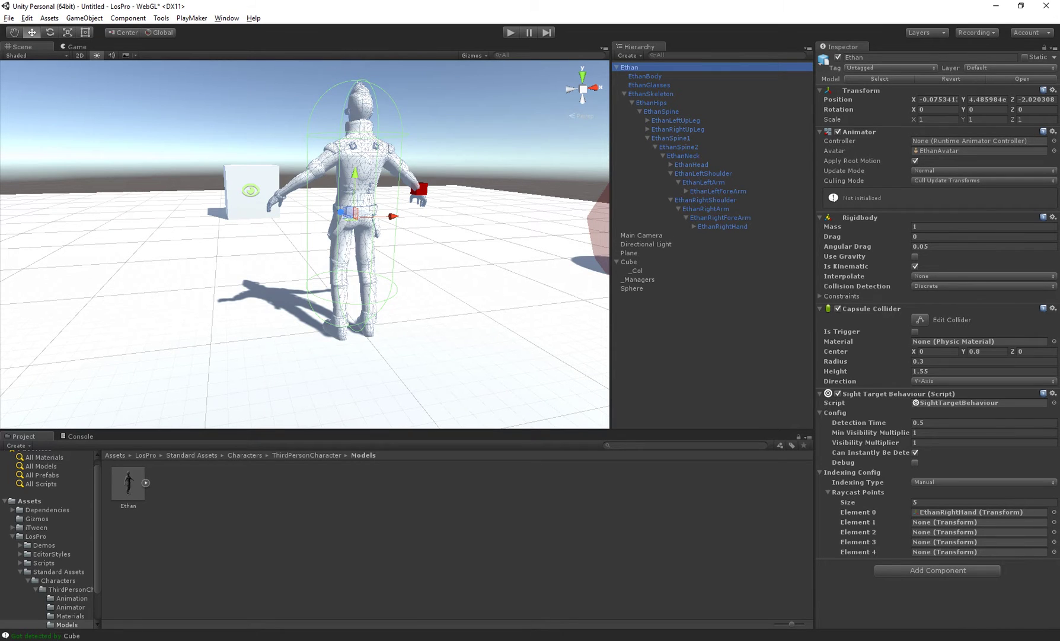
left_click(686, 191)
left_click_drag(720, 200, 979, 522)
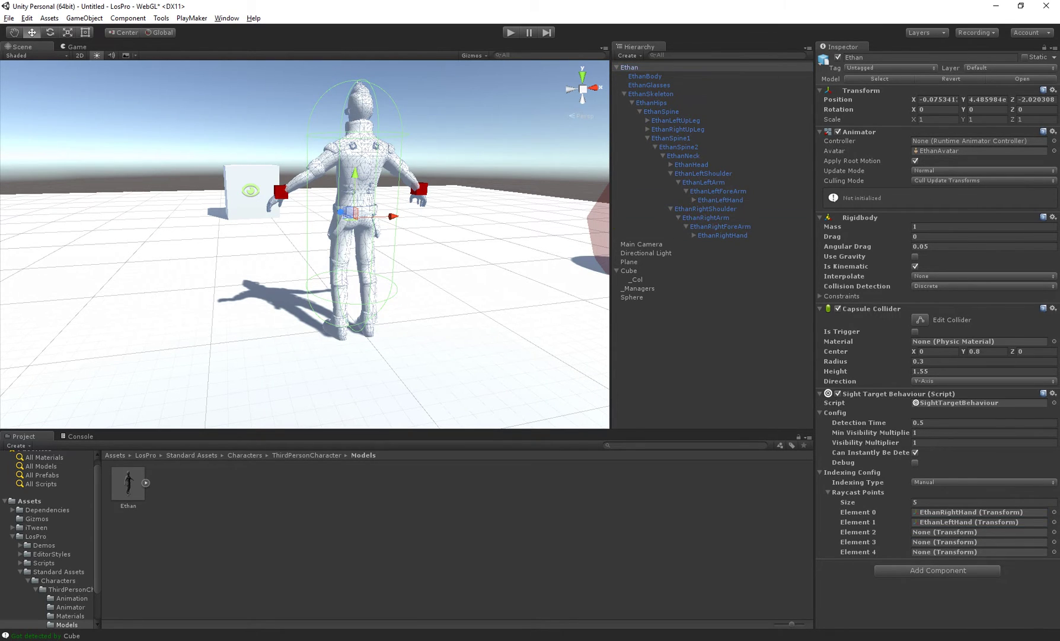
mouse_move(320, 238)
left_mouse_down("alt")
mouse_move(415, 237)
mouse_move(323, 238)
left_mouse_up("alt")
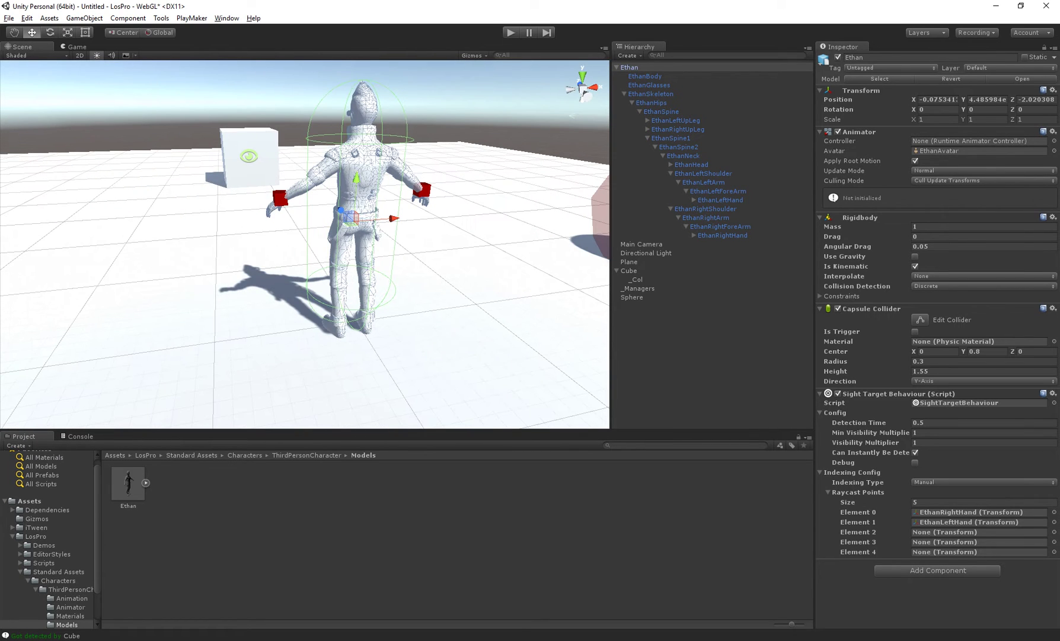
Assign the EthanHead1 bone to raycast point Element 2.
left_click(691, 164)
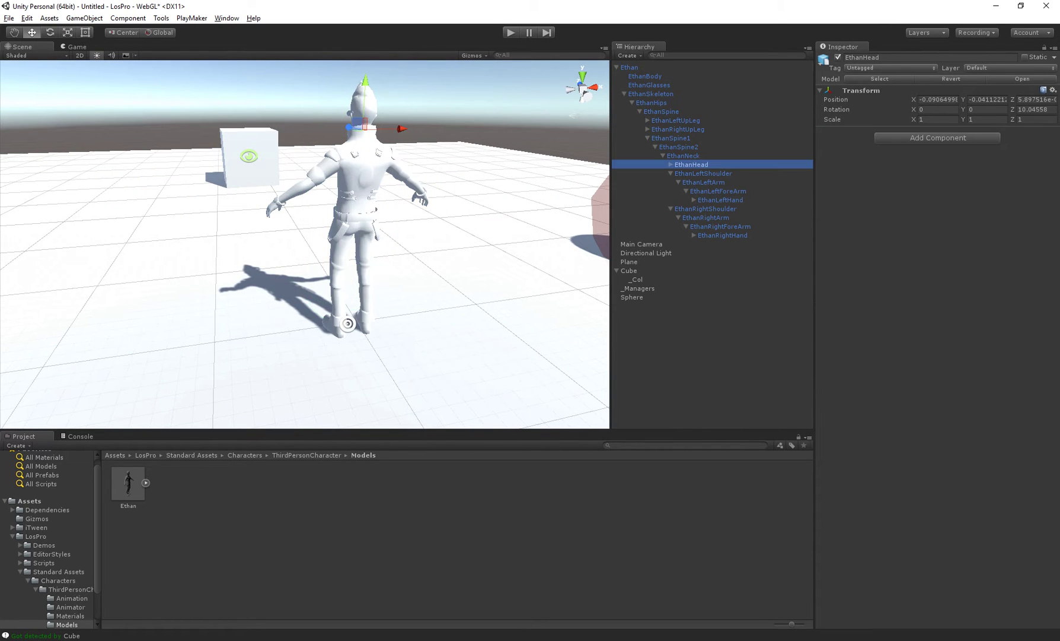
key("Right")
key("Down")
key("Down")
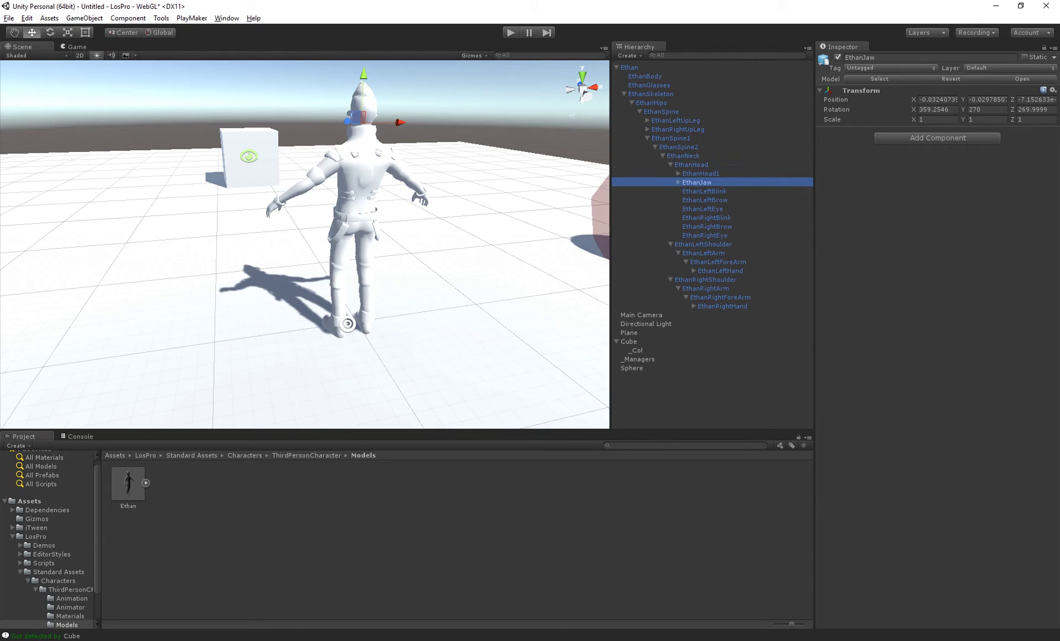
key("Down")
key("Down")
key("Down")
key("Up")
key("Up")
key("Up")
key("Up")
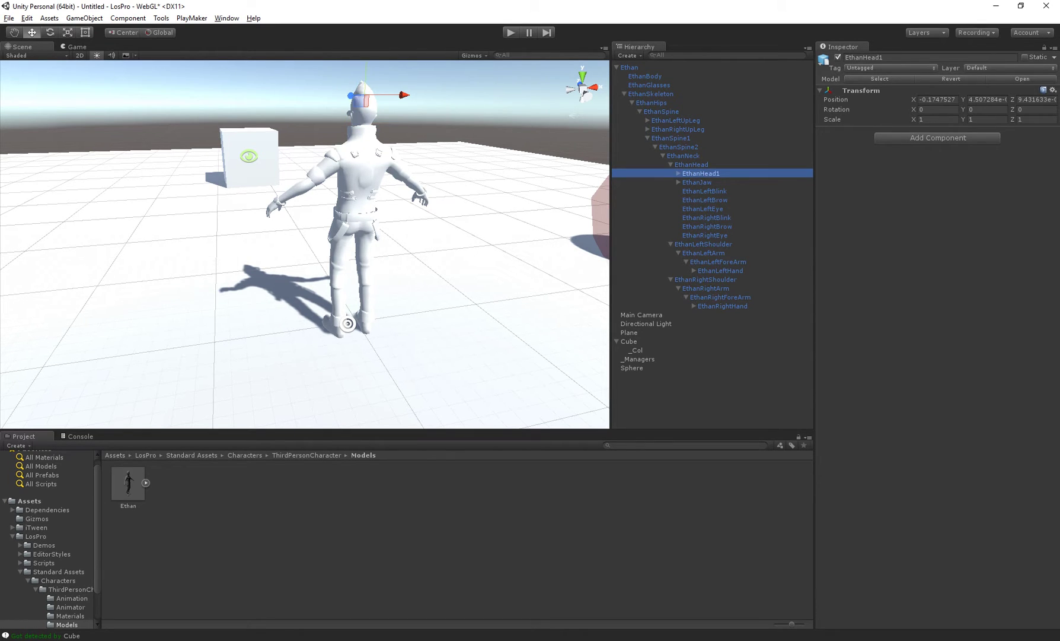
left_click(629, 67)
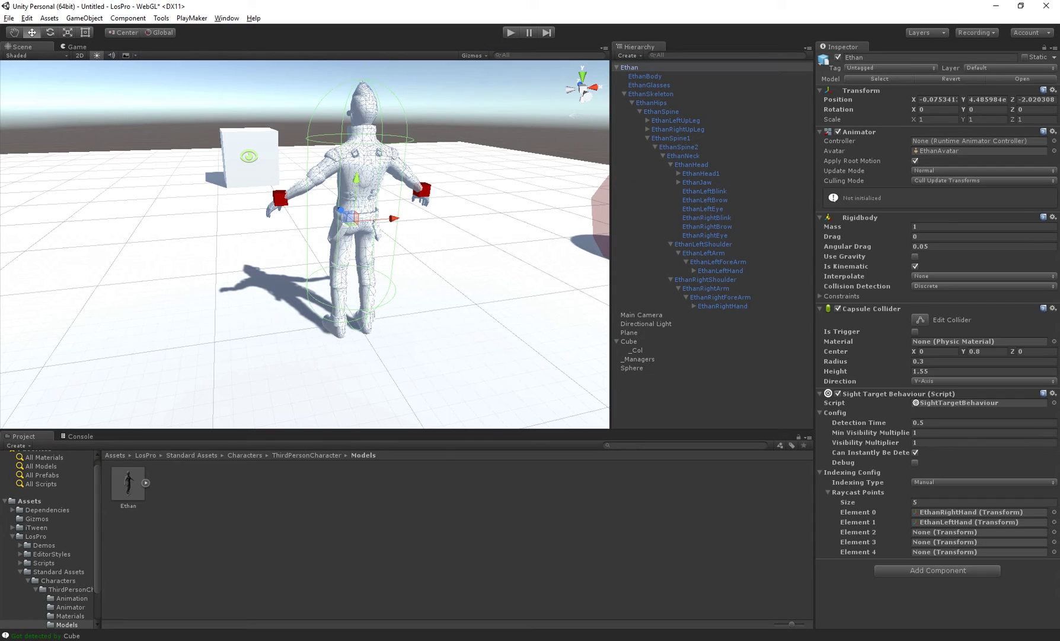
left_click(980, 532)
left_click_drag(692, 165, 979, 532)
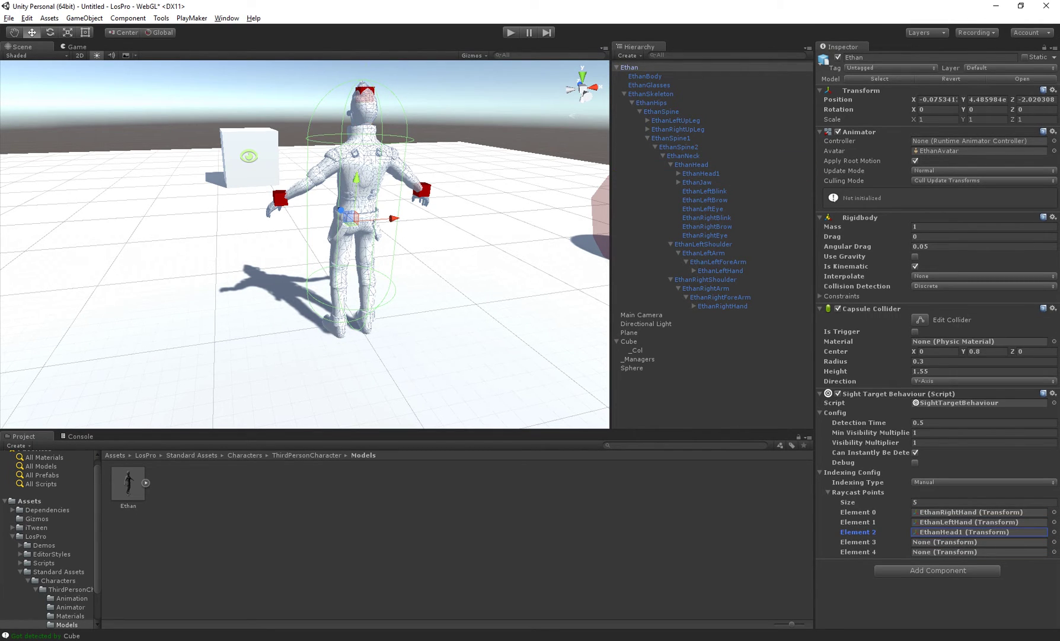
Assign EthanRightFoot to Element 3 and EthanLeftFoot to Element 4.
left_click(630, 67)
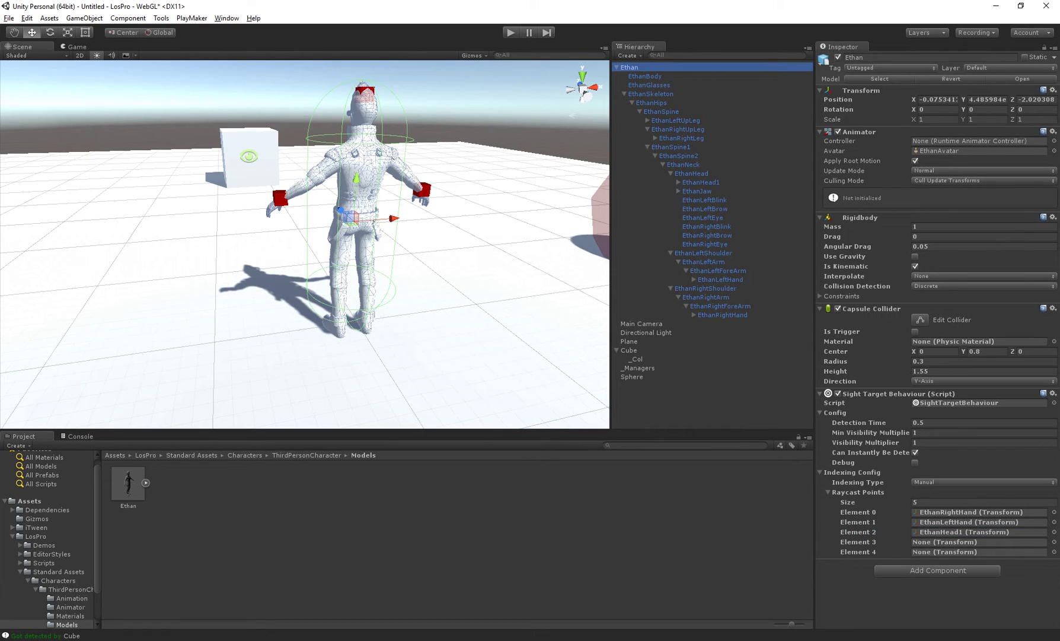
left_click(656, 138)
left_click_drag(690, 146, 979, 541)
left_click(629, 67)
left_click(648, 119)
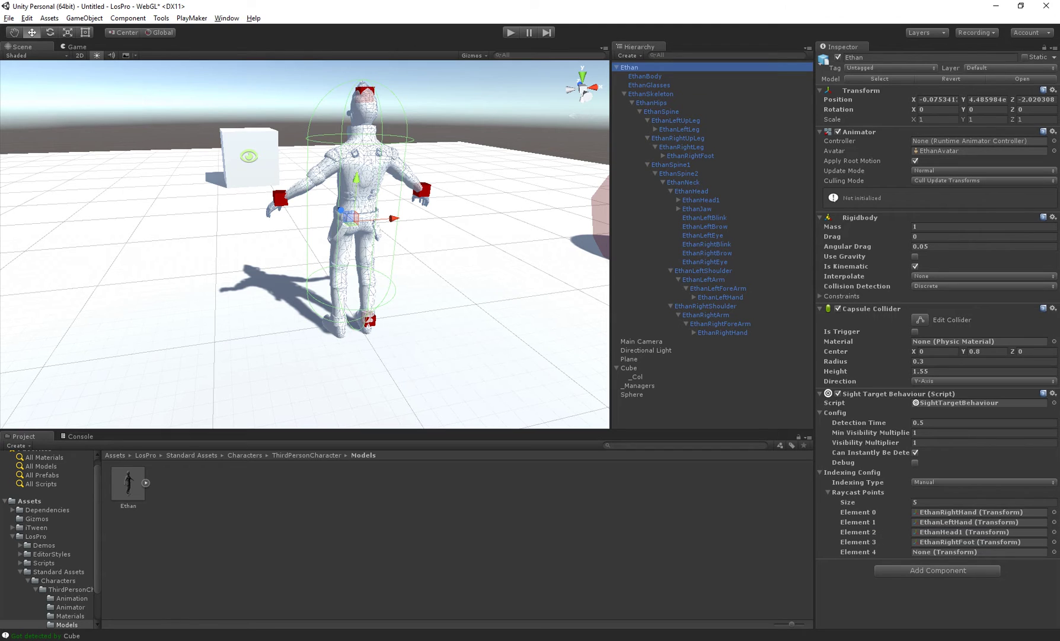
left_click(655, 128)
left_click_drag(688, 137, 979, 552)
left_click_drag(305, 237, 332, 237, "alt")
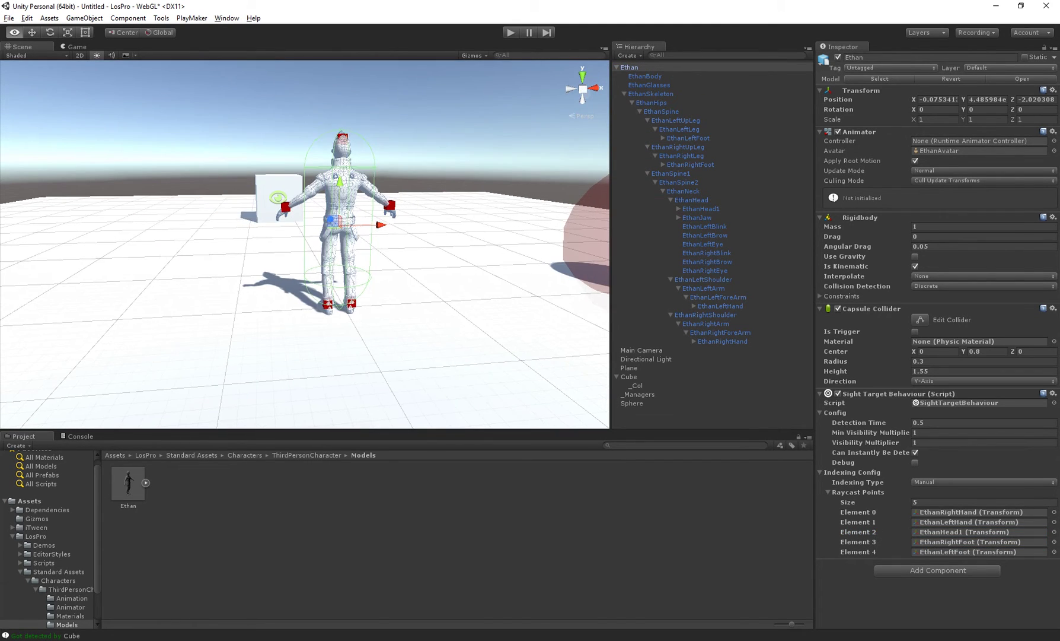
right_click_drag(332, 237, 332, 225, "alt")
left_click_drag(332, 225, 249, 225, "alt")
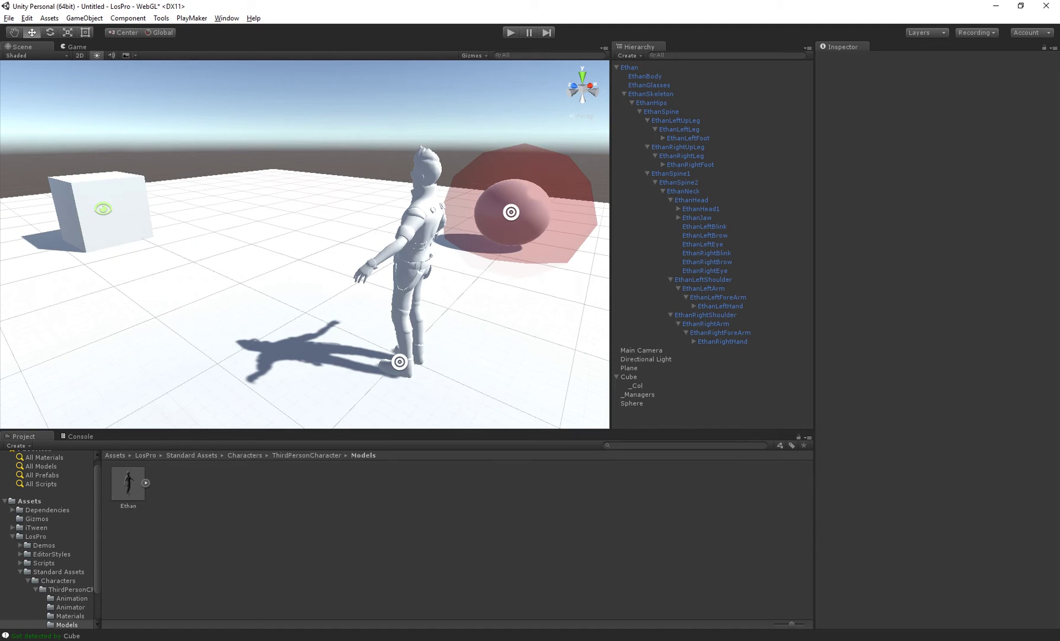
Start play mode and inspect EthanBody and the observer Cube in the scene.
key("ctrl+p")
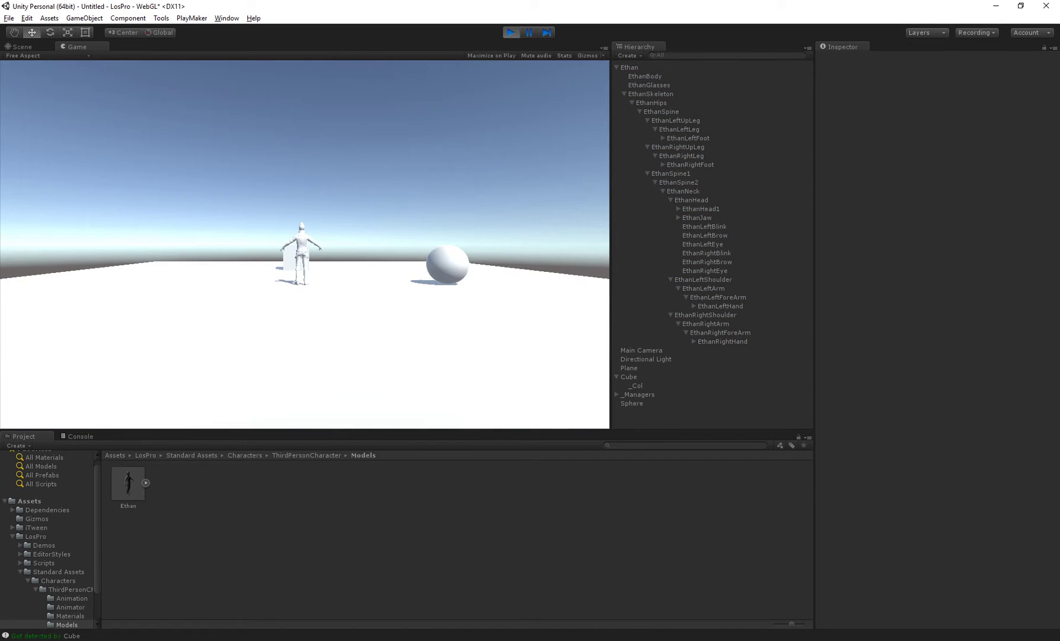
left_click_drag(249, 225, 190, 225, "alt")
left_click(365, 267)
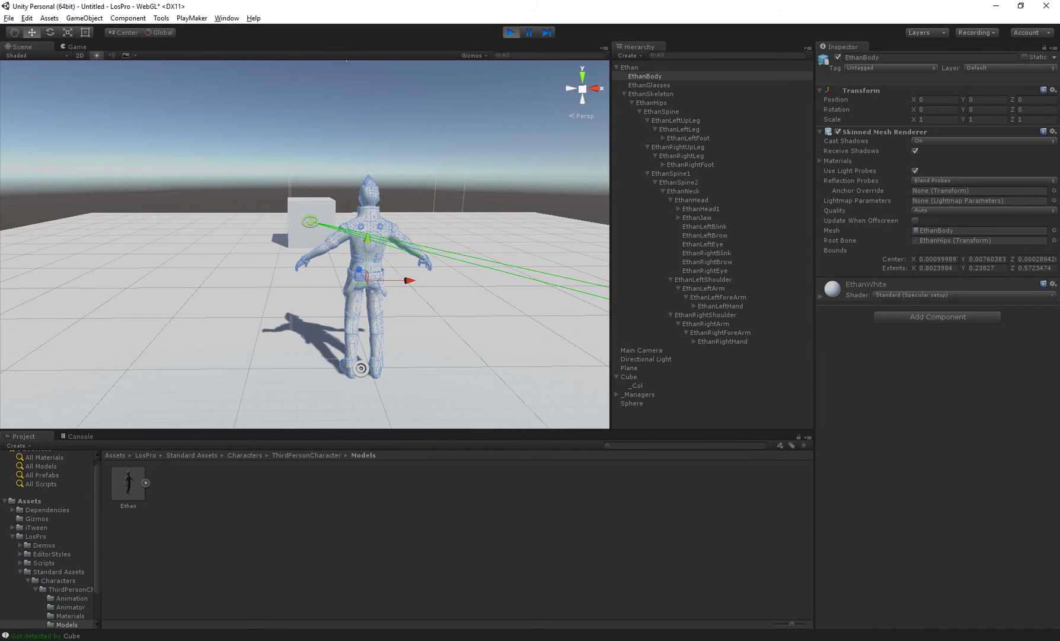
left_click(311, 217)
left_click_drag(312, 216, 261, 217, "alt")
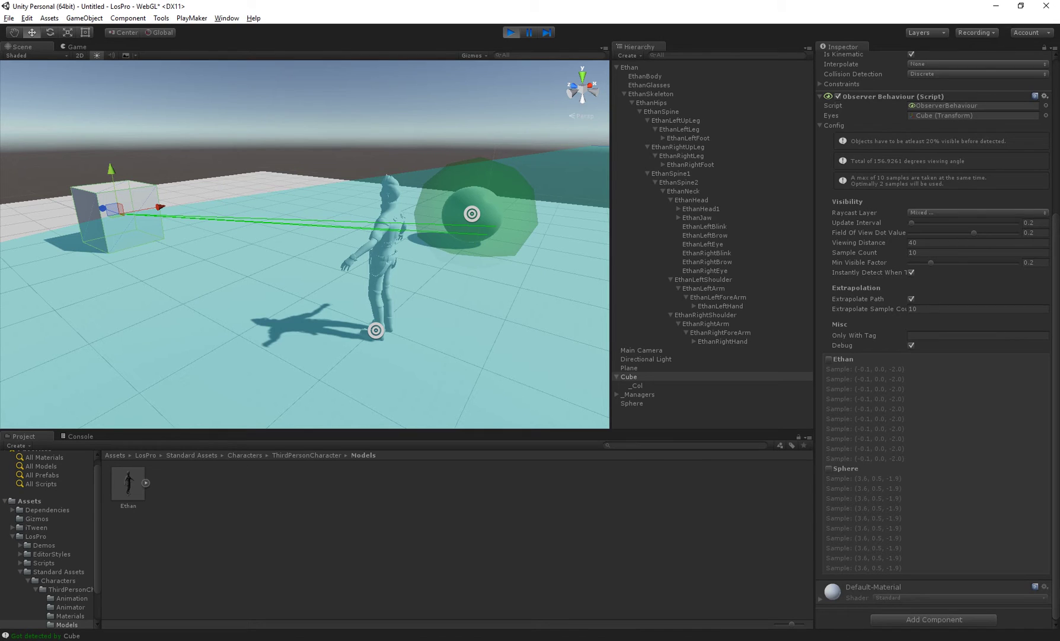
left_click(371, 255)
left_click_drag(370, 255, 53, 255, "alt")
left_click(284, 255)
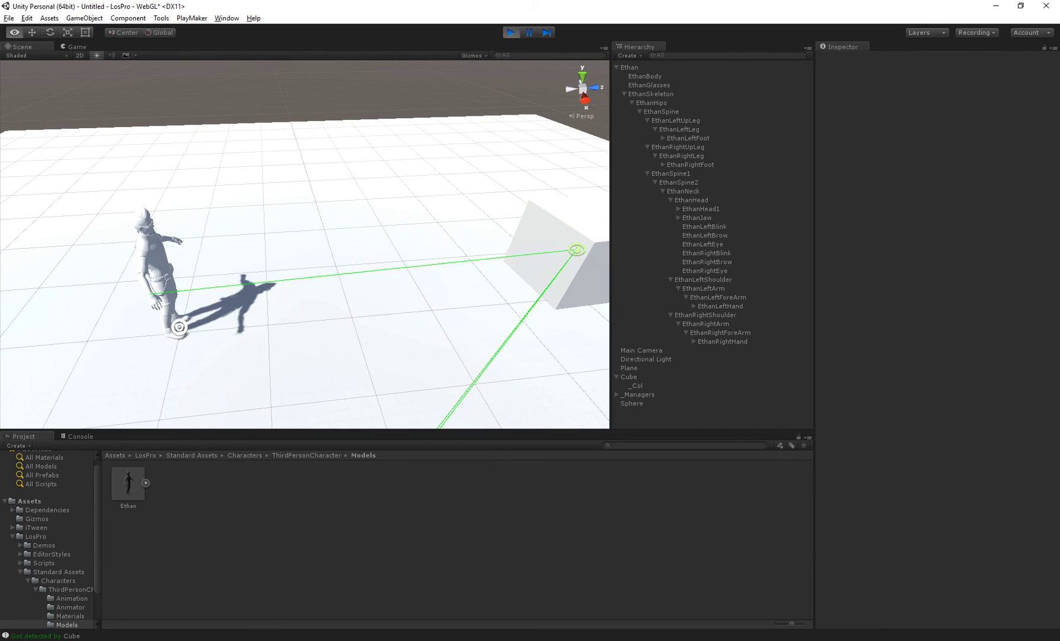
Select the Cube and review its Observer Behaviour settings down to Min Visible Factor.
left_click(629, 376)
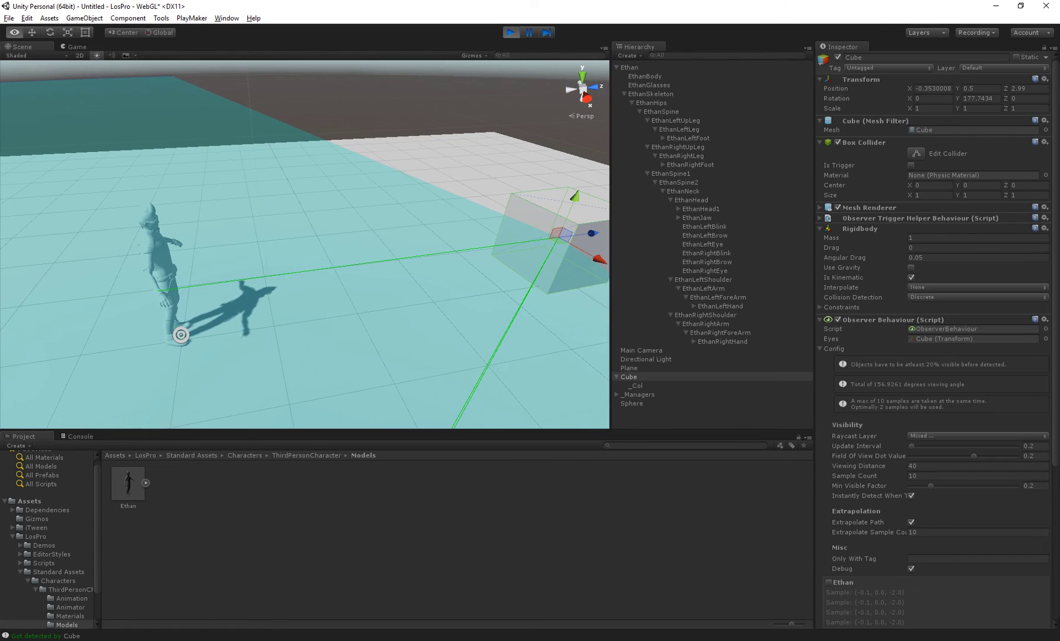
scroll(937, 338, "down", 2)
scroll(937, 338, "down", 3)
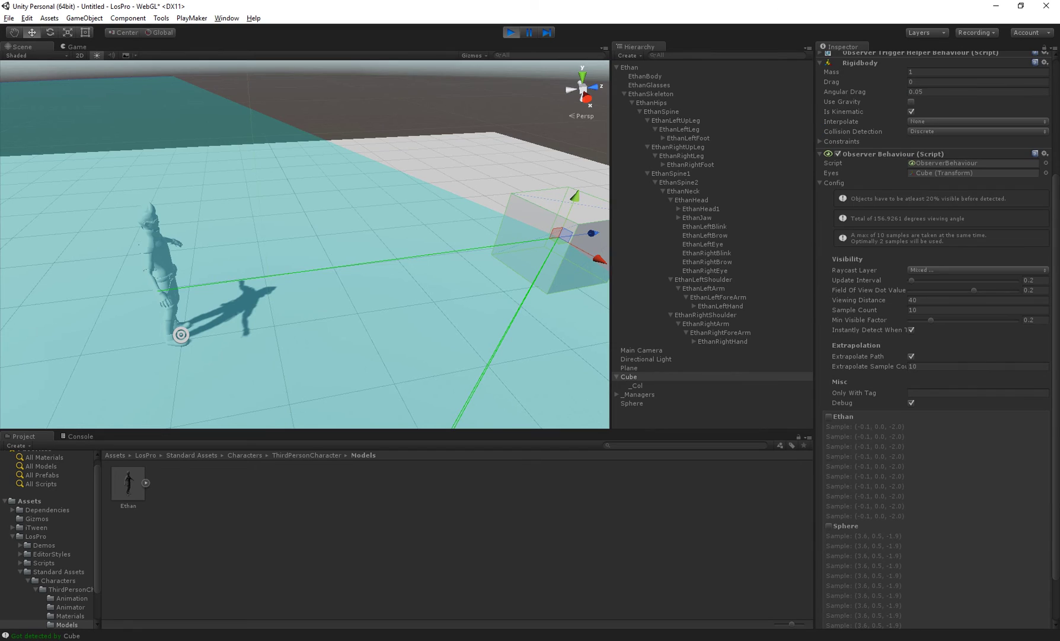
left_click(1035, 320)
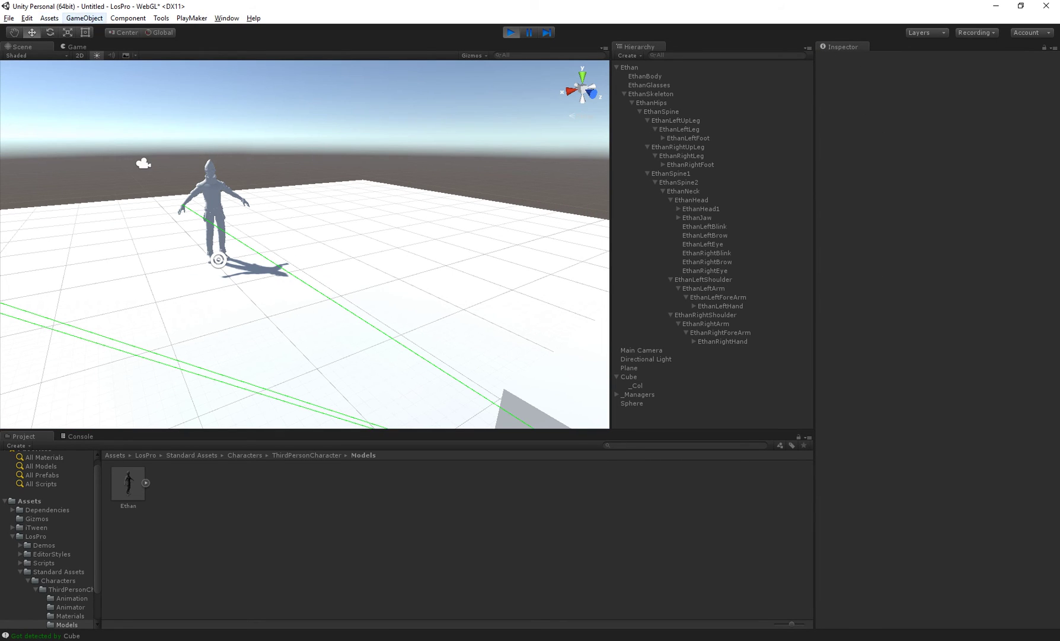
Create Cube (1) and move it between Ethan and the observer, around X 0.026, Z 0.134.
left_click(84, 18)
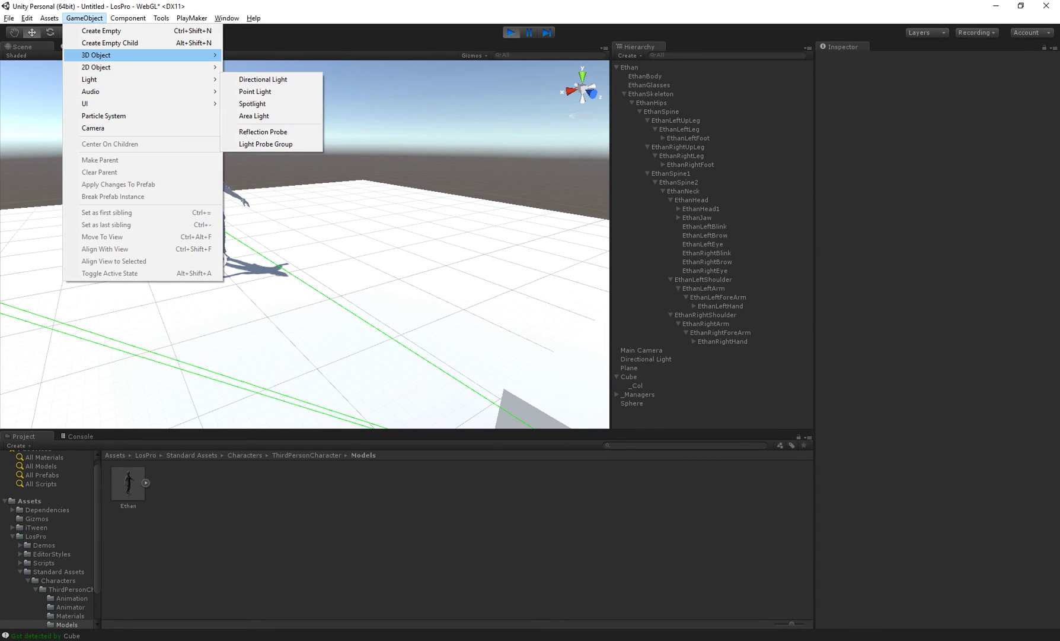
mouse_move(143, 54)
left_click(238, 54)
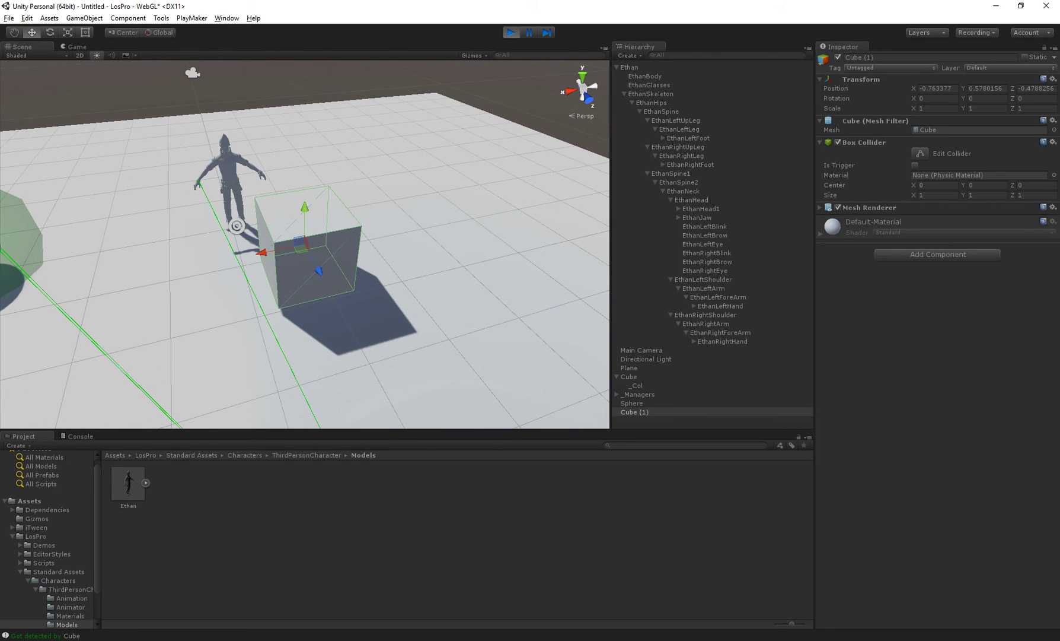
left_click_drag(300, 244, 219, 267)
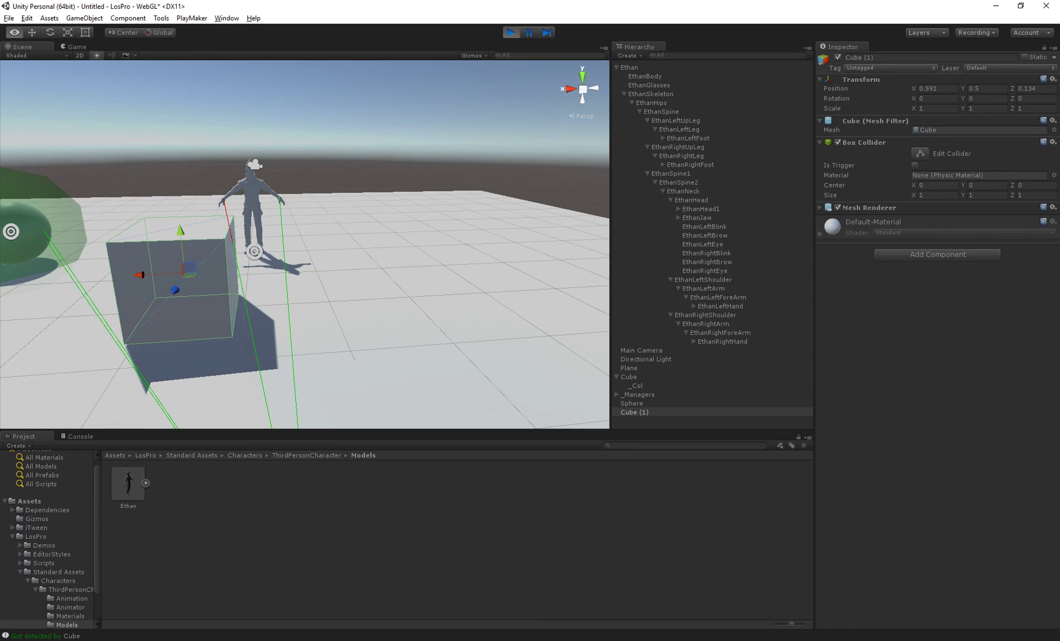
left_click_drag(155, 275, 285, 280)
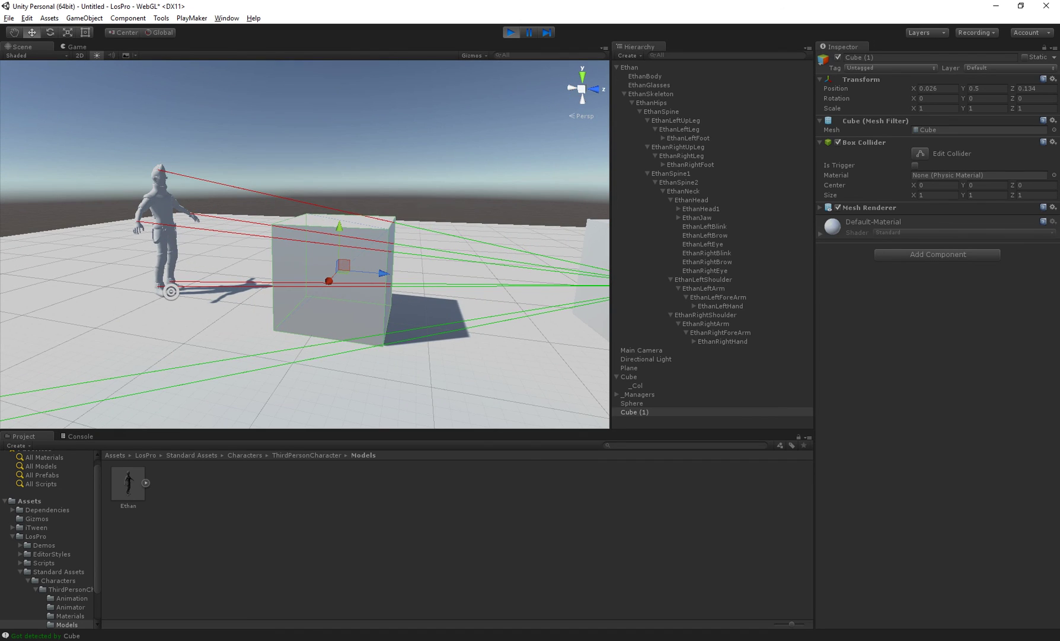